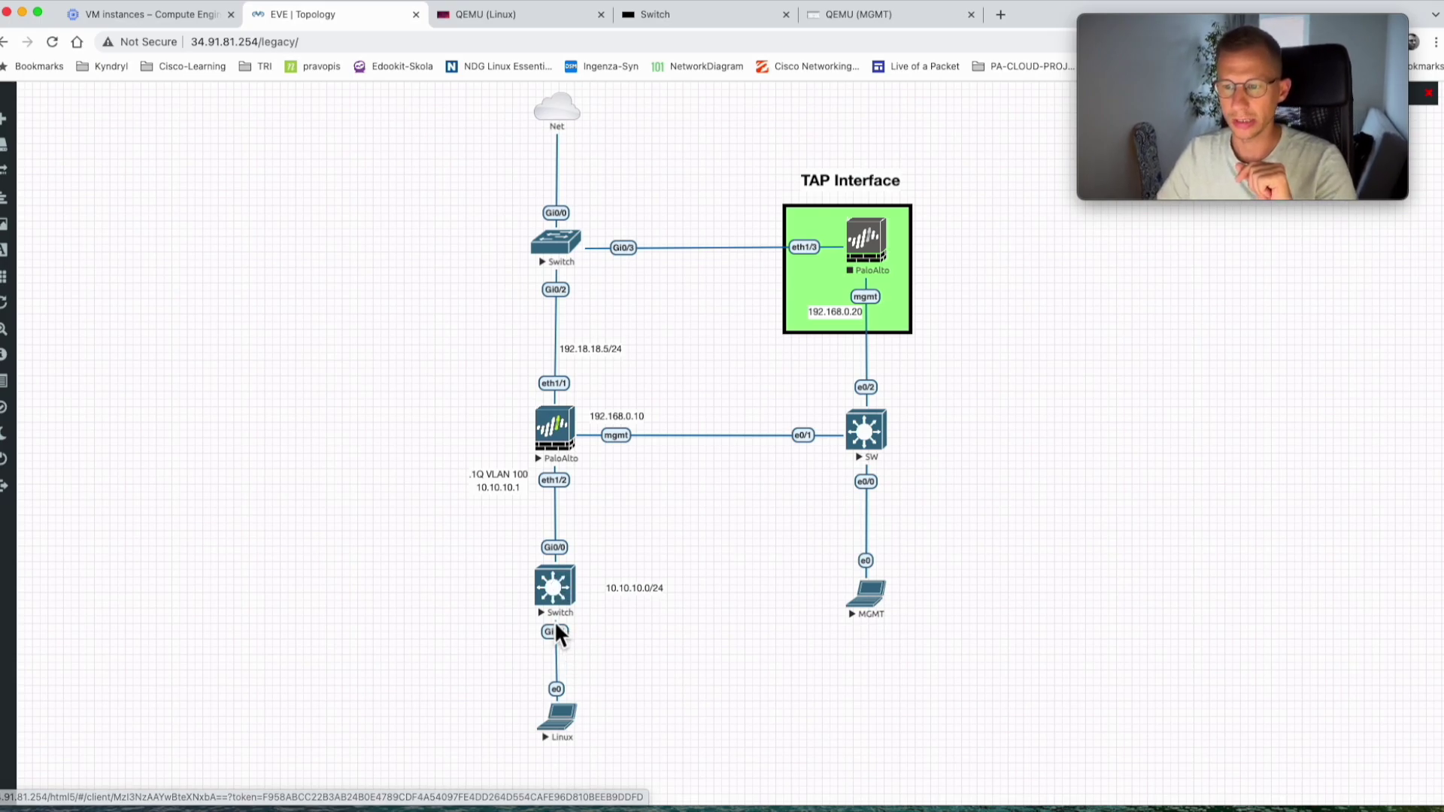
- Inspect devices on the EVE-NG topology, then switch to the MGMT console's PA-VM interfaces list
left_click_drag(538, 649, 565, 634)
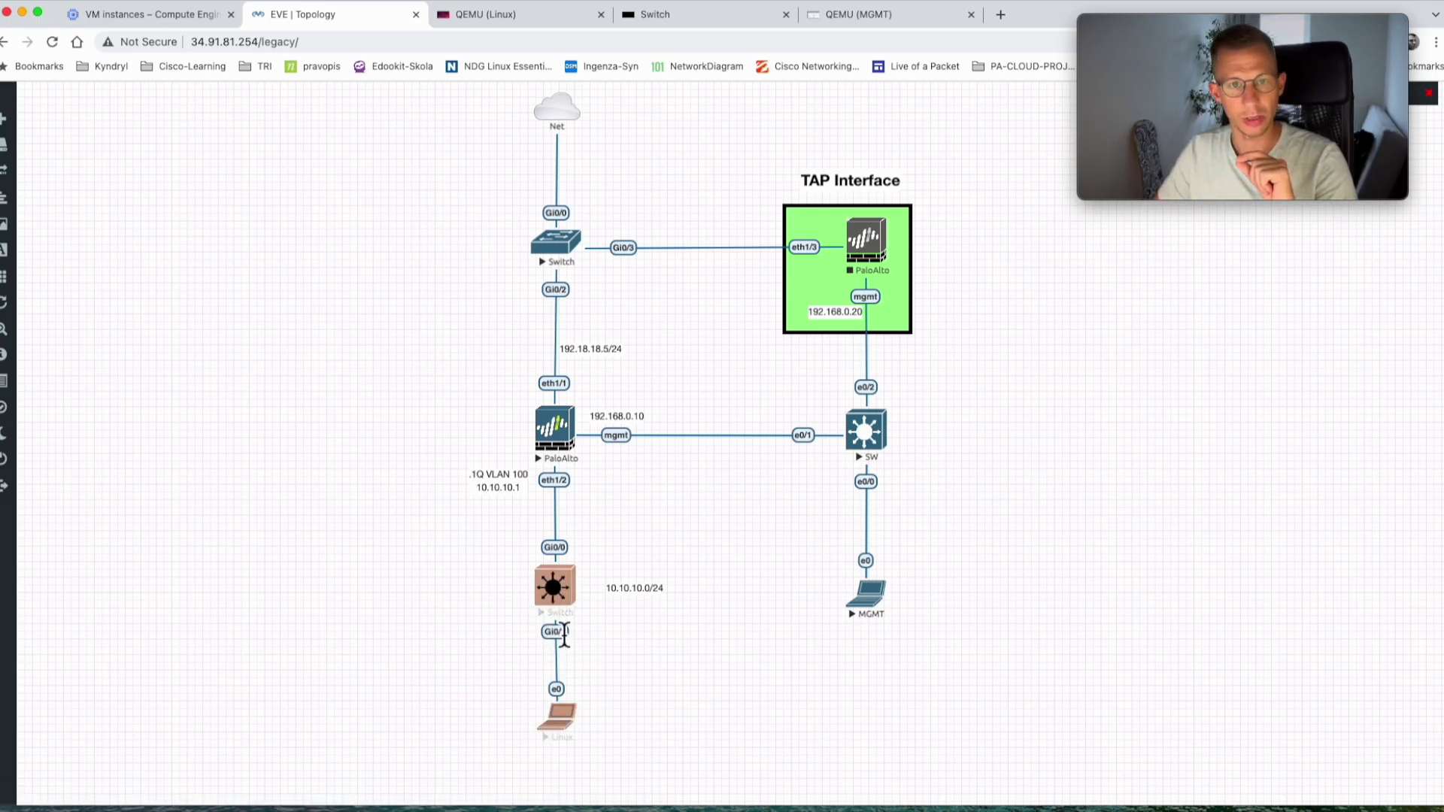
left_click(564, 633)
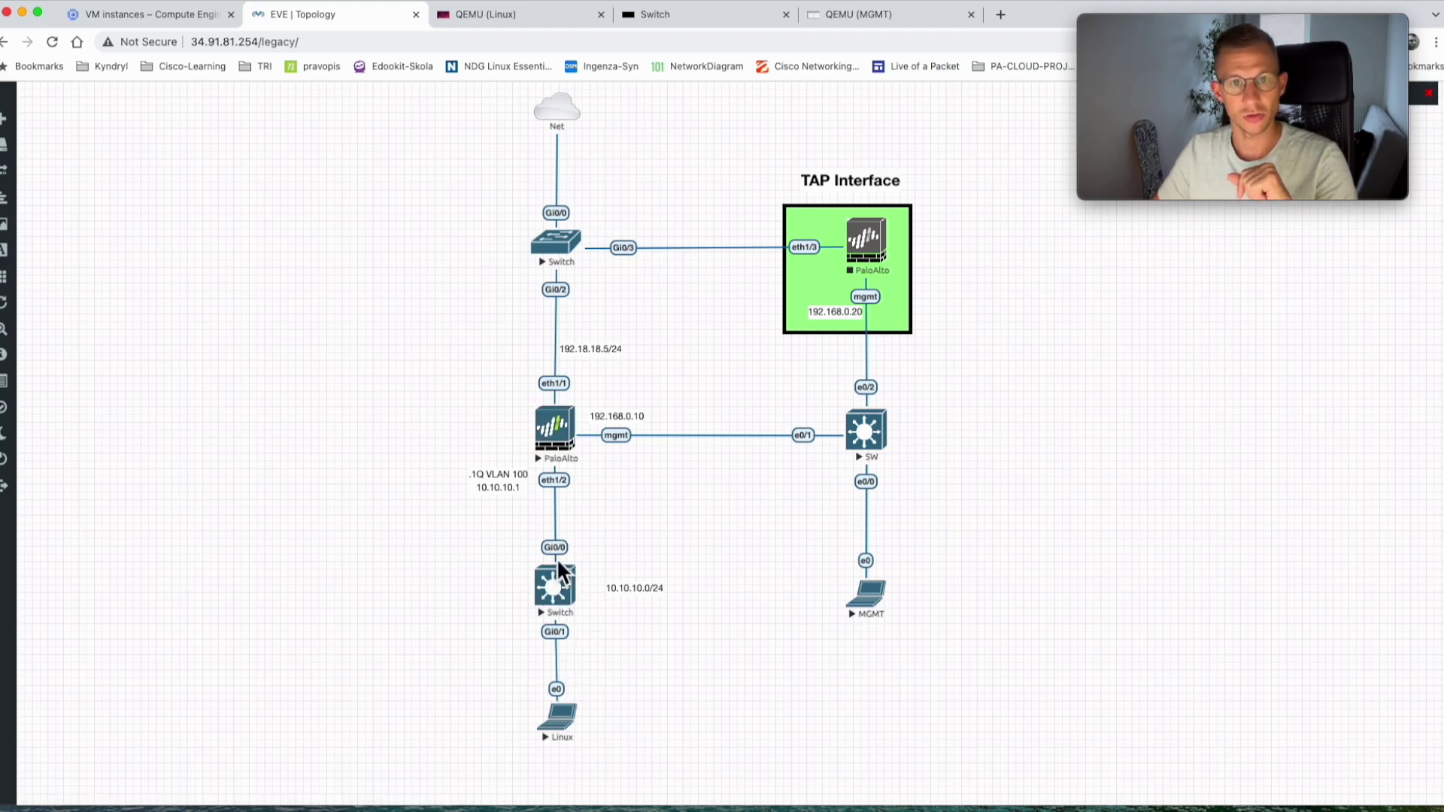
left_click_drag(542, 673, 561, 485)
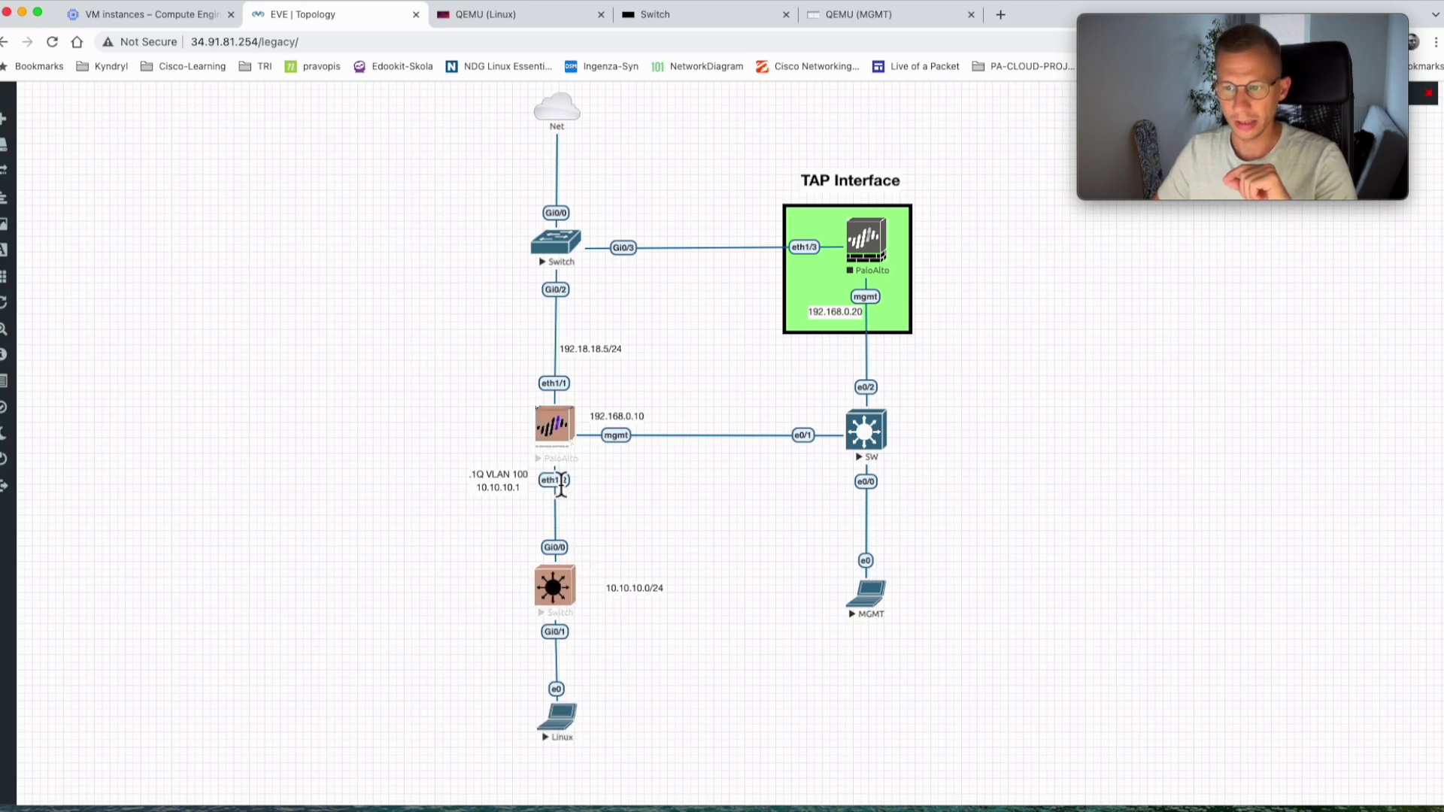
left_click(600, 486)
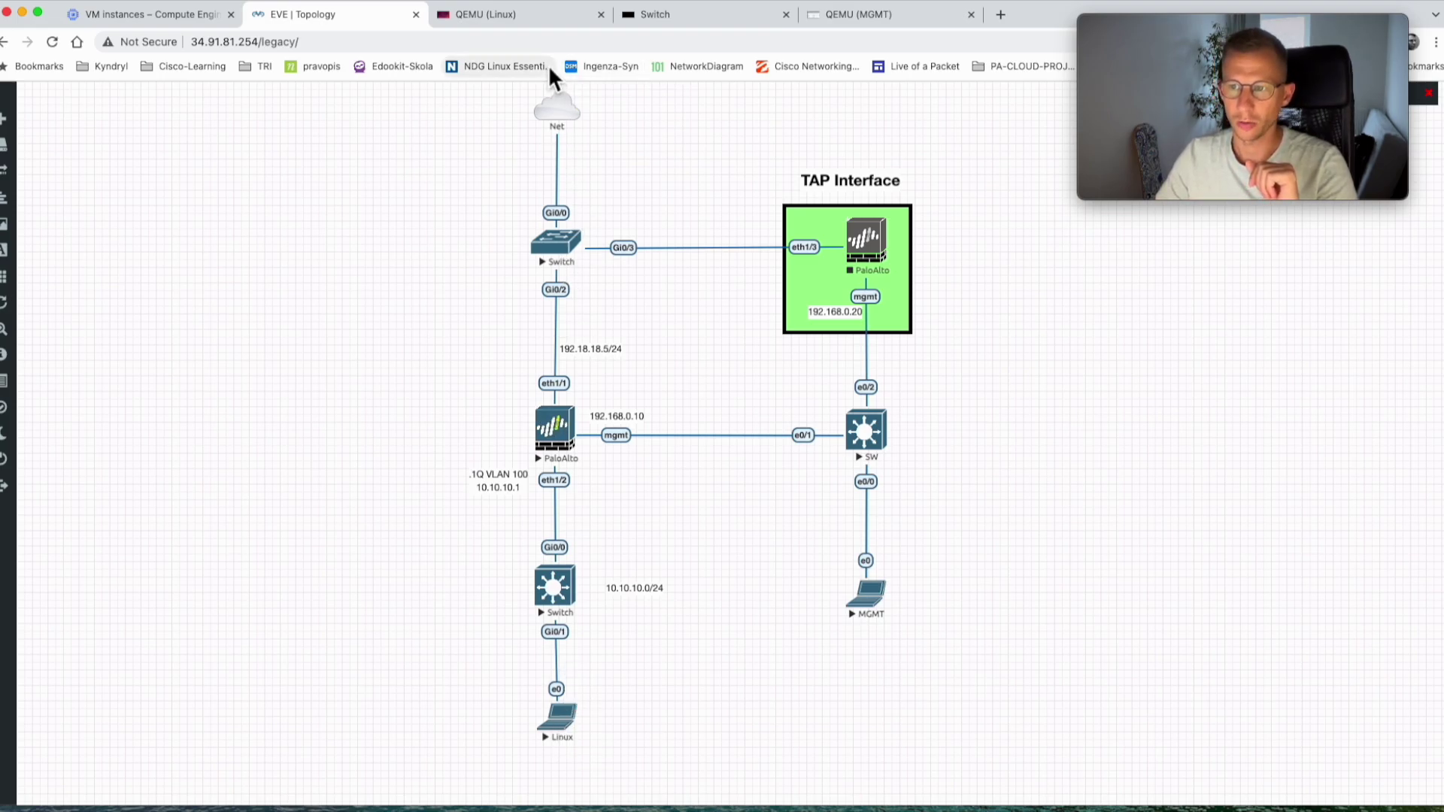
mouse_move(571, 124)
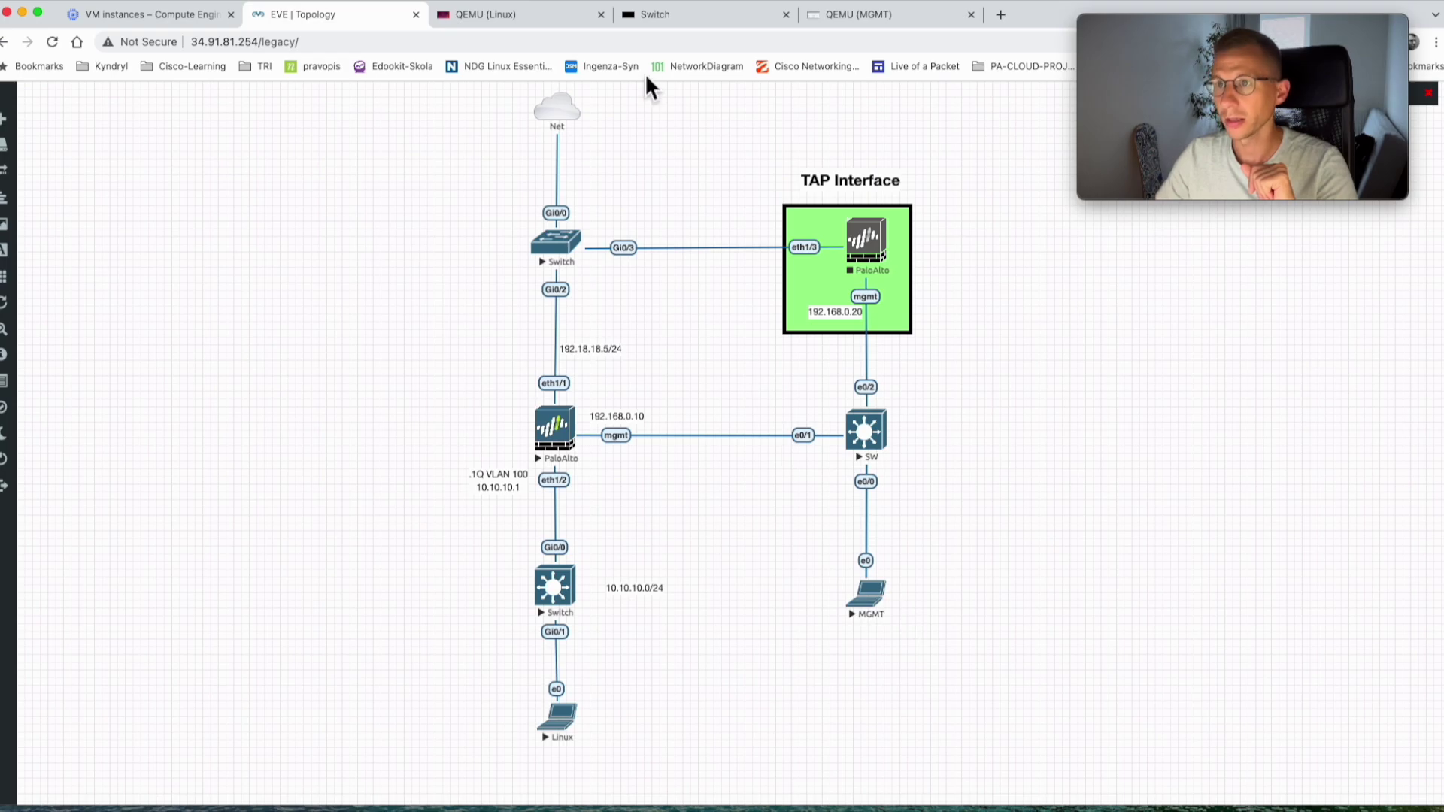
left_click(845, 21)
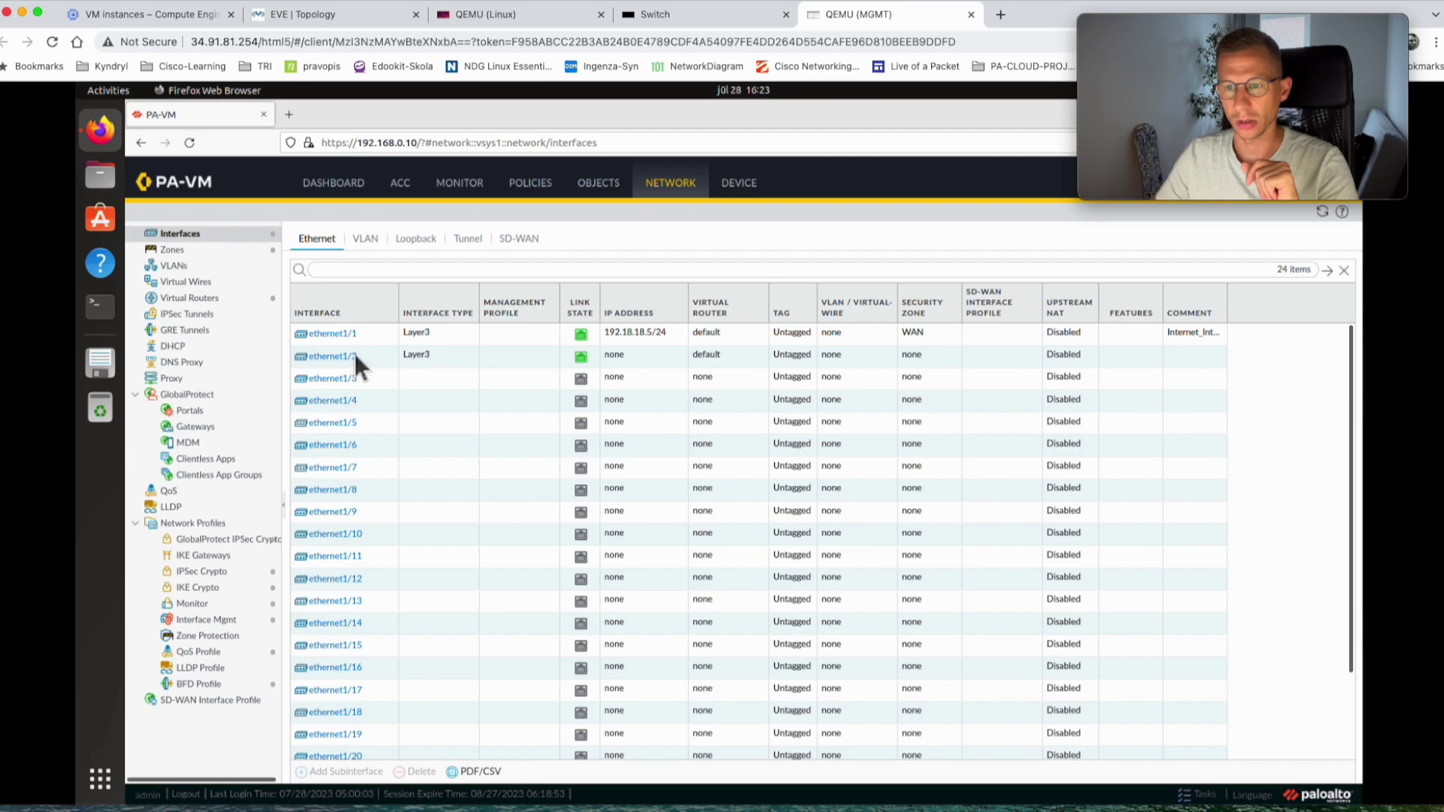
- Locate ethernet1/2 in the Ethernet interfaces list and add a Layer3 subinterface to it
scroll(1339, 433, "down", 2)
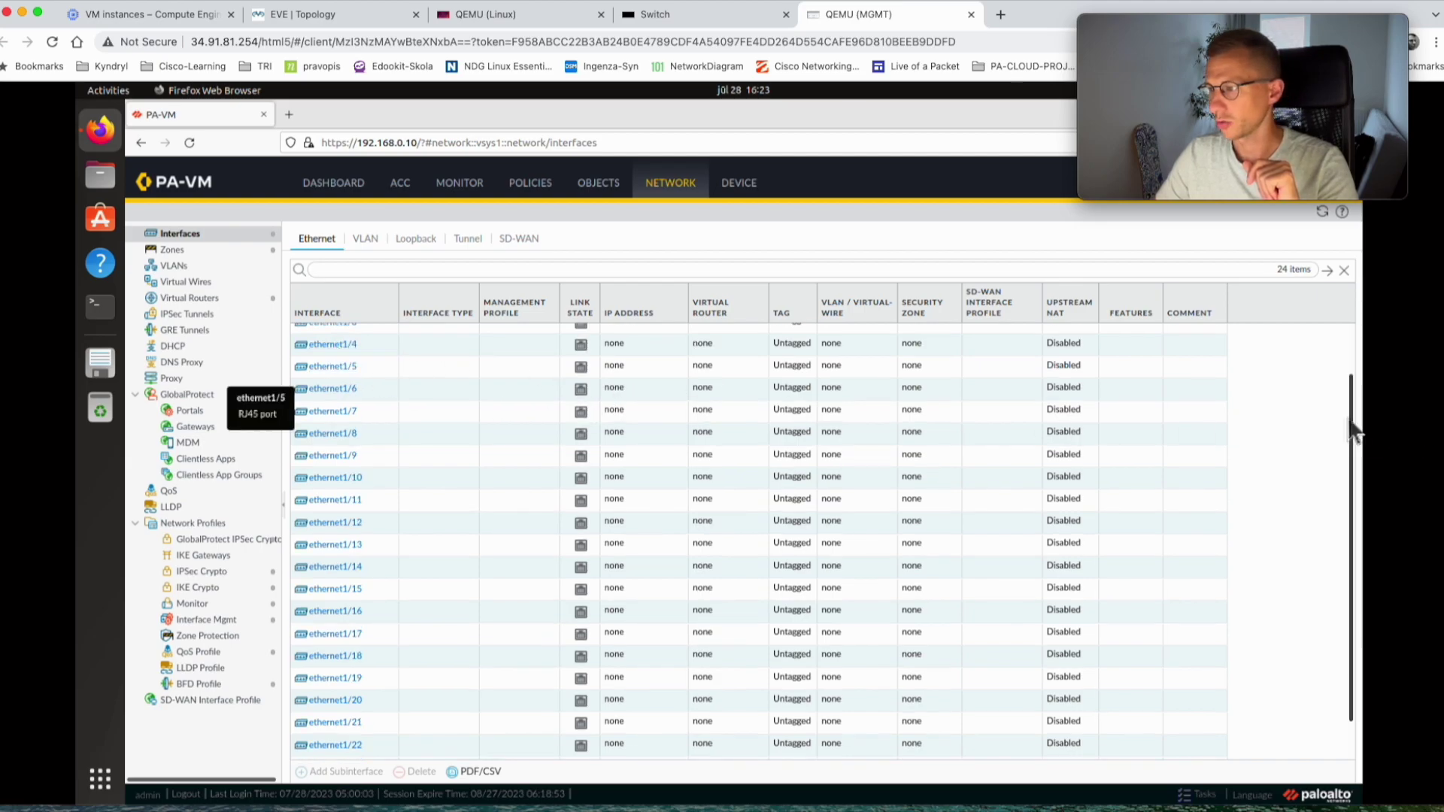
scroll(1348, 474, "down", 1)
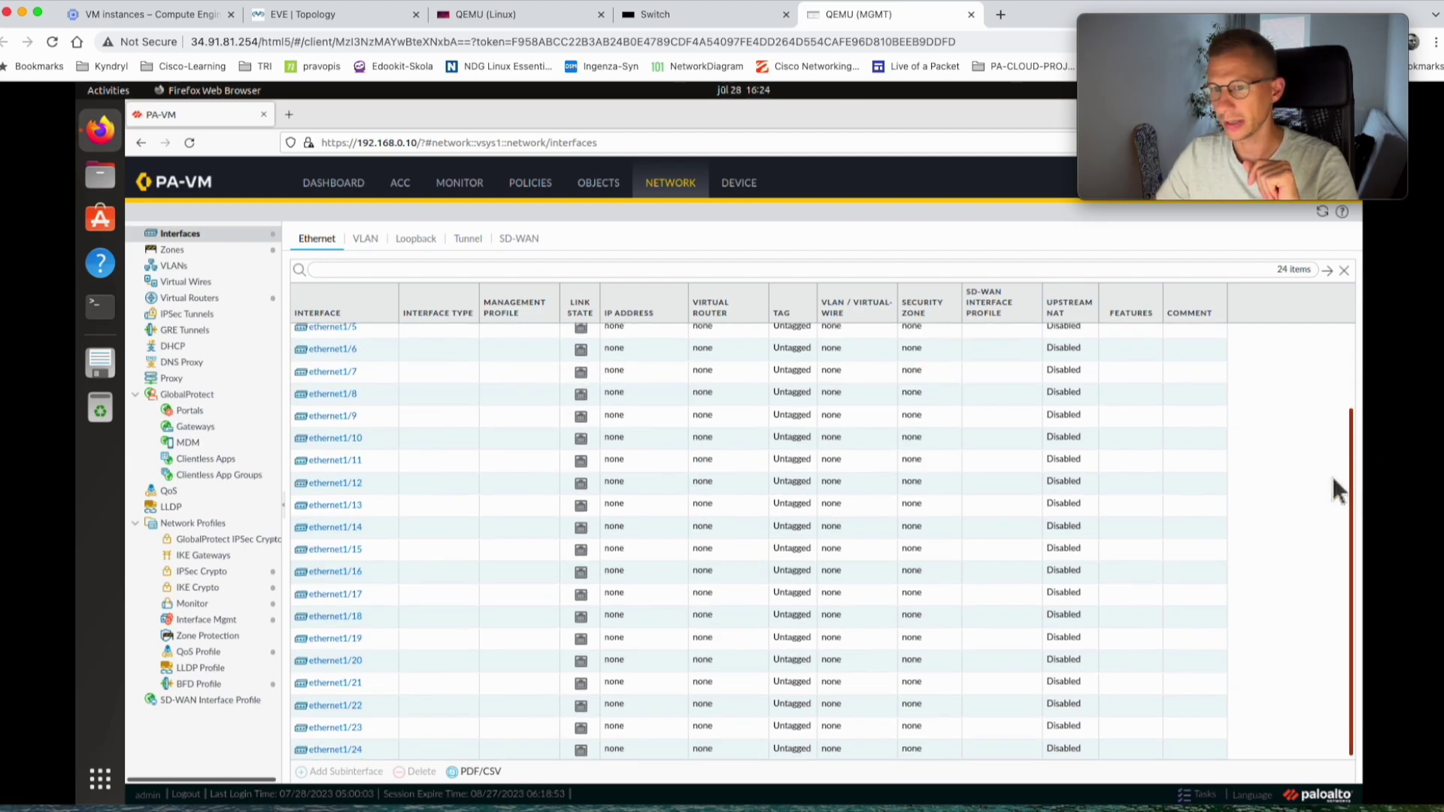
scroll(441, 446, "up", 3)
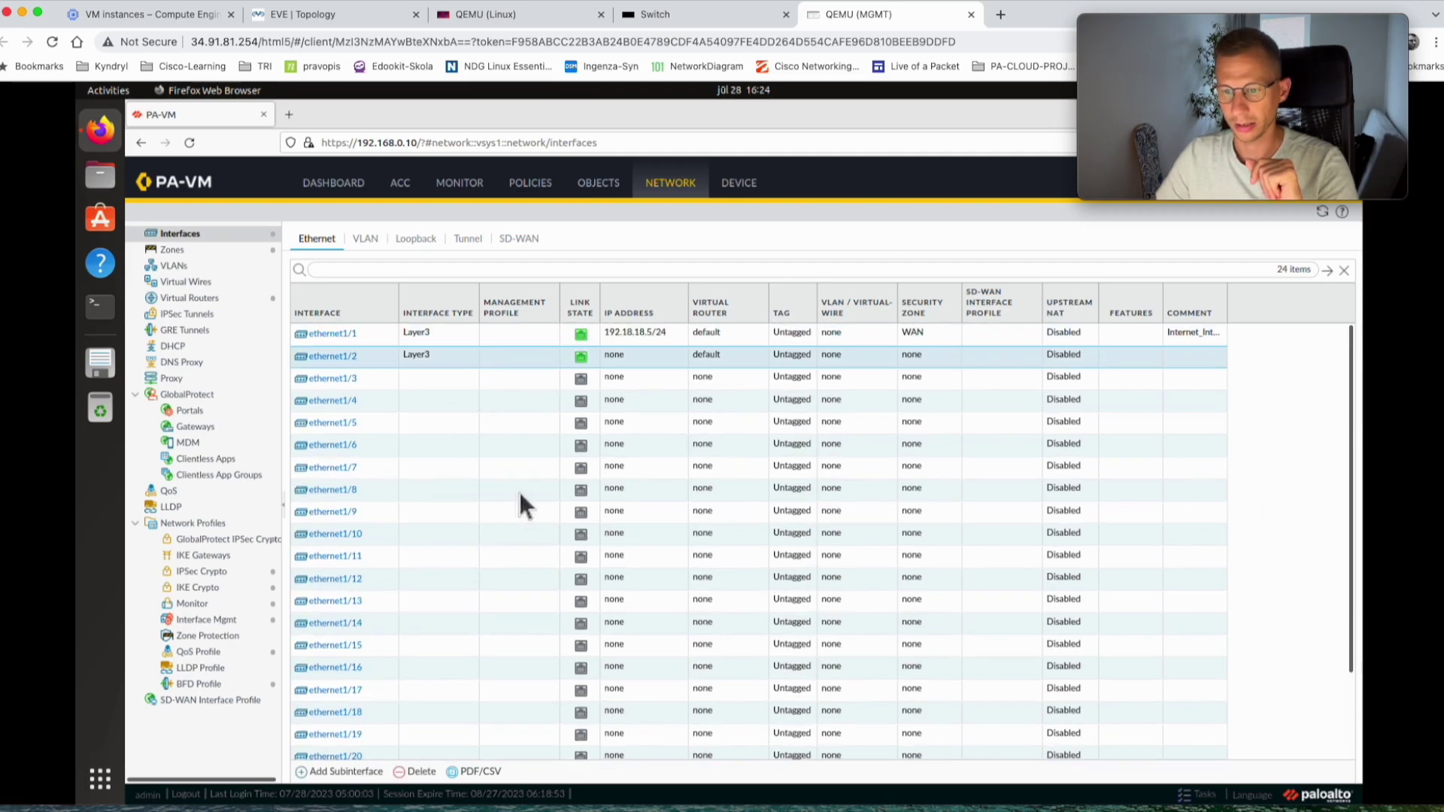
scroll(517, 489, "down", 3)
left_click(347, 773)
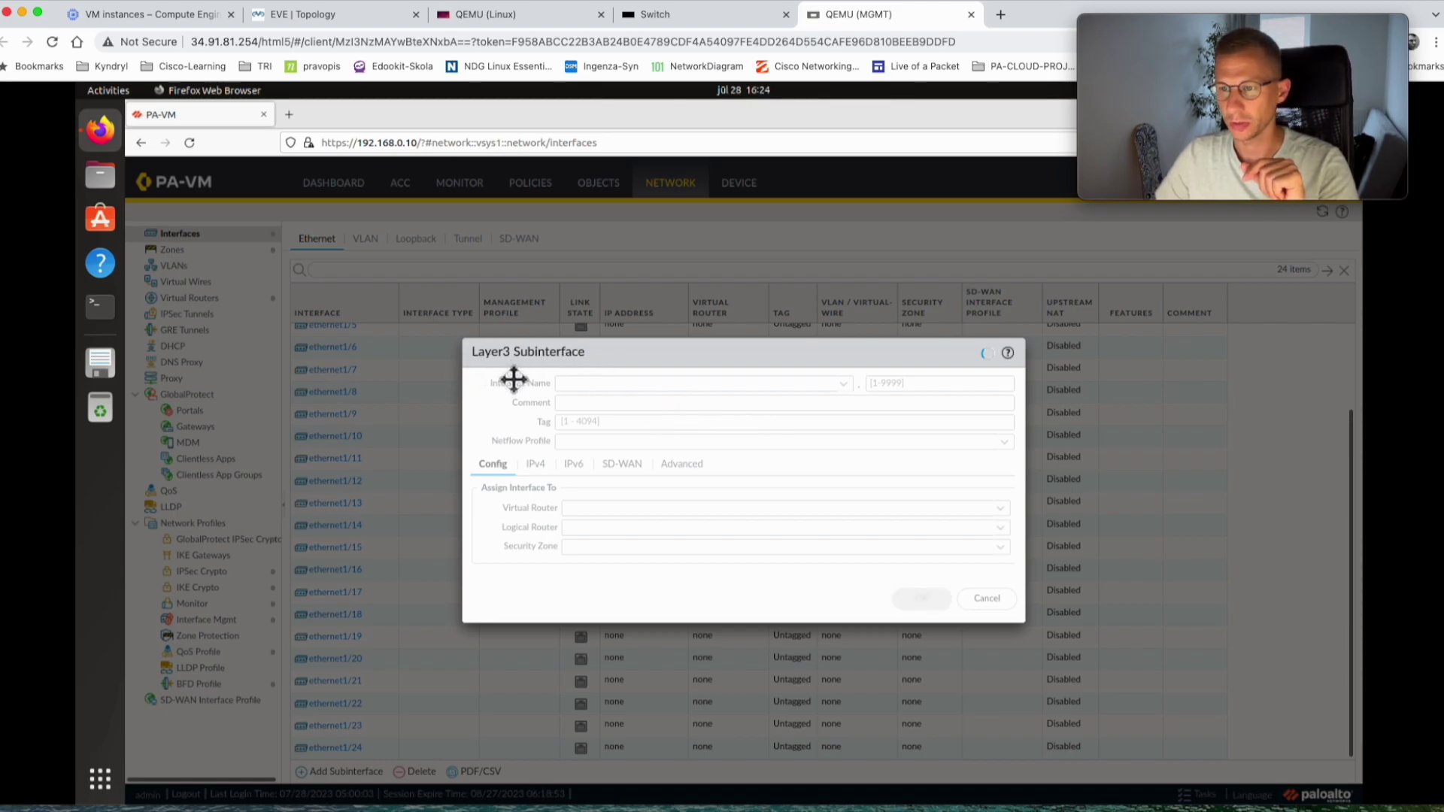
- Number the subinterface ethernet1/2.100 with comment LAN and VLAN tag 100
left_click(887, 383)
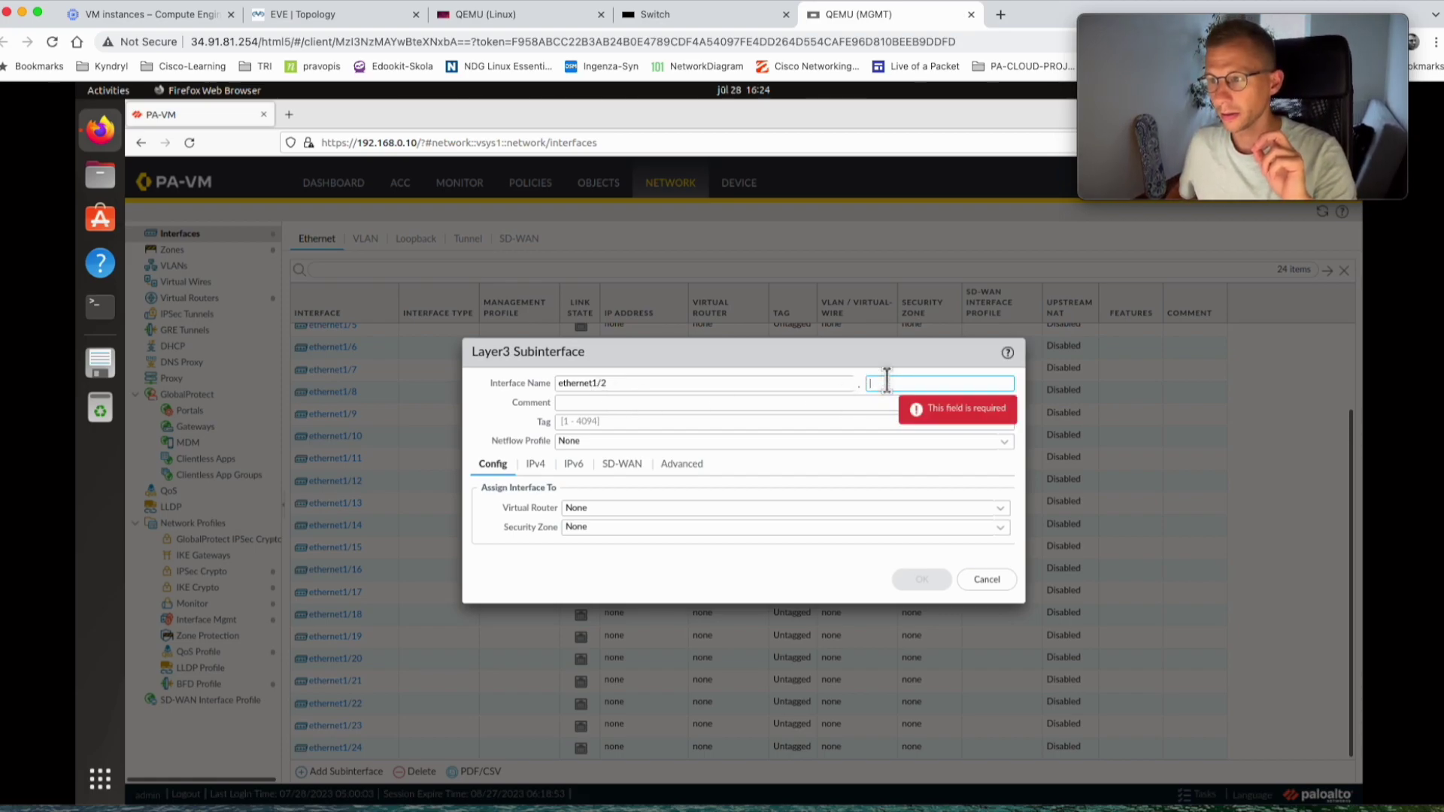
type("100")
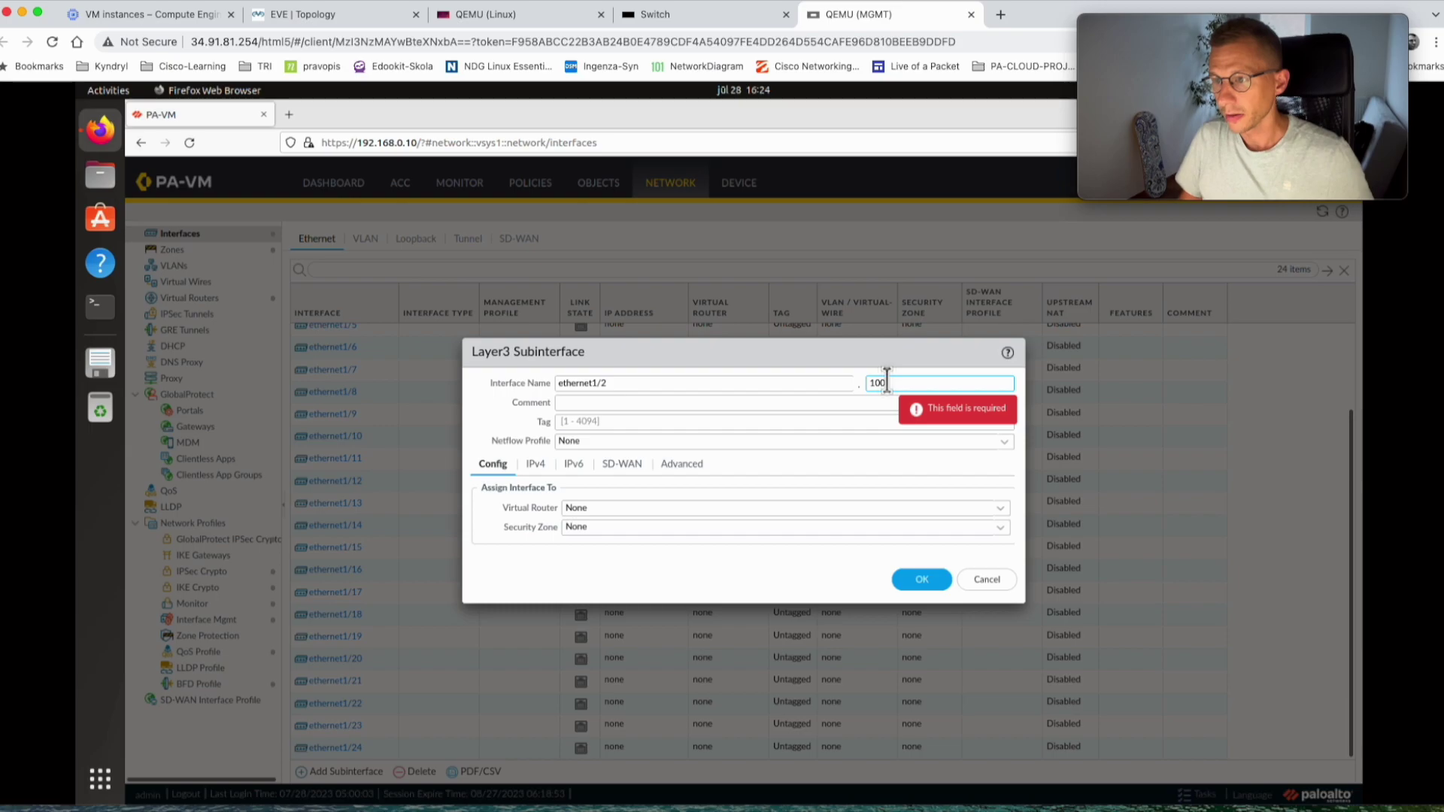
left_click(577, 403)
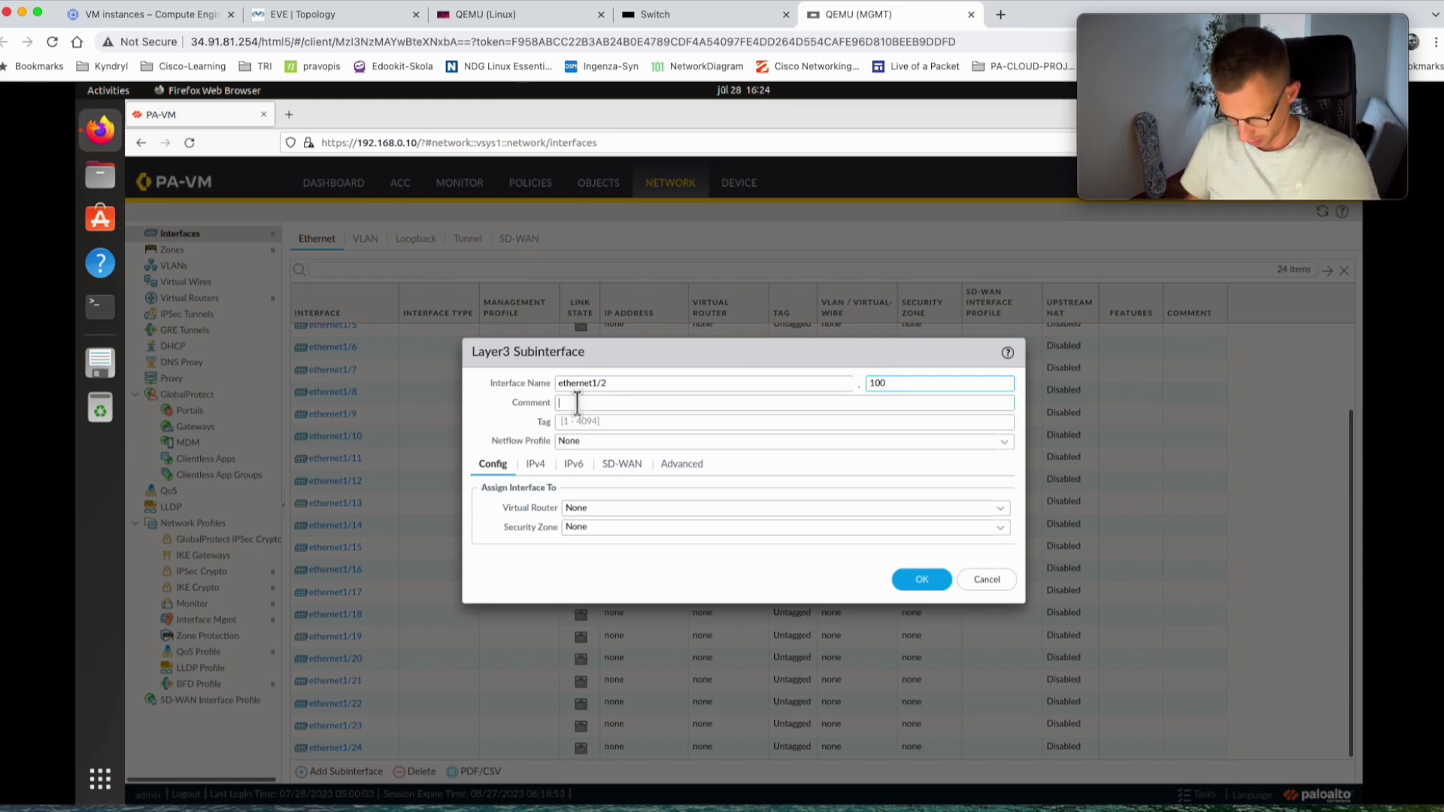
type("LAN")
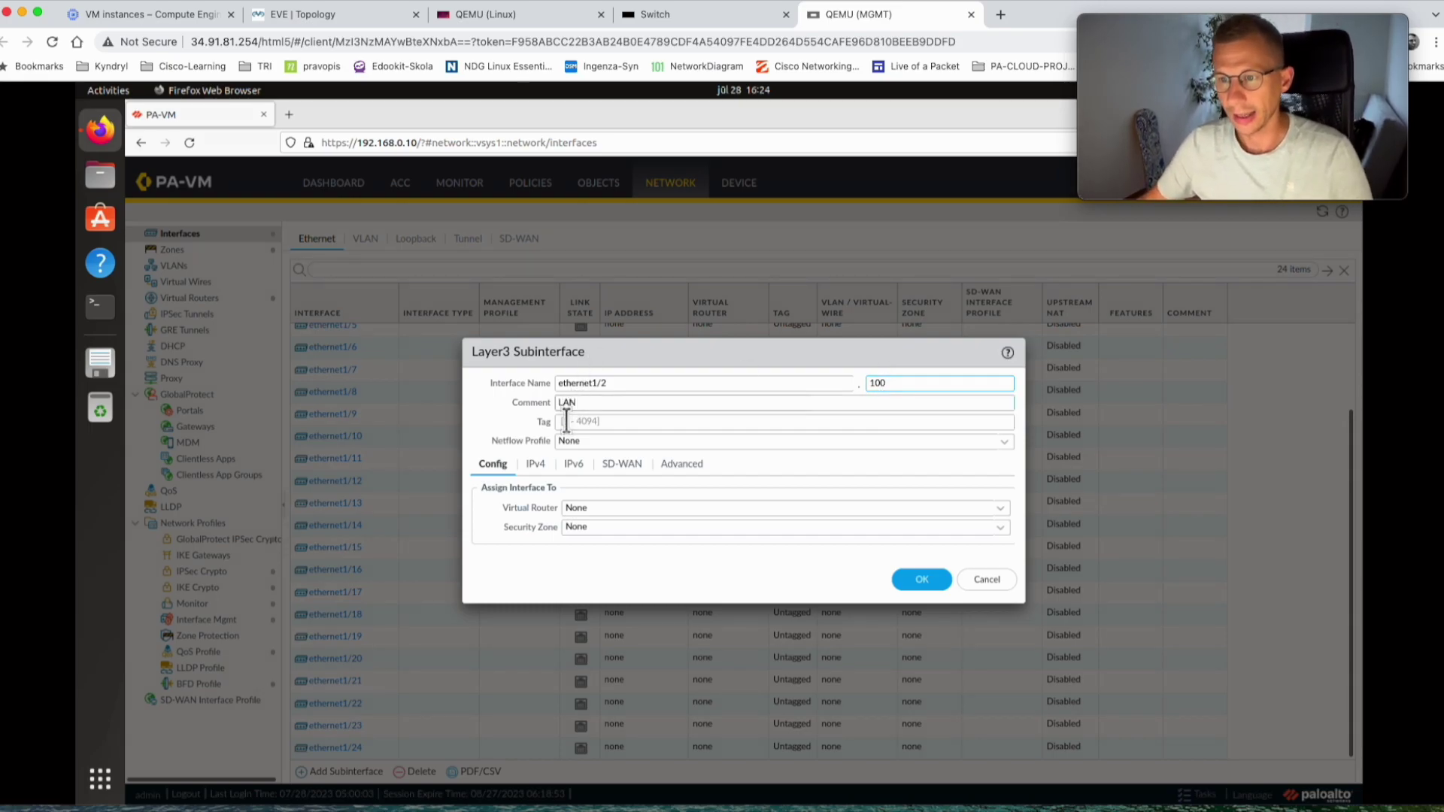
left_click(587, 421)
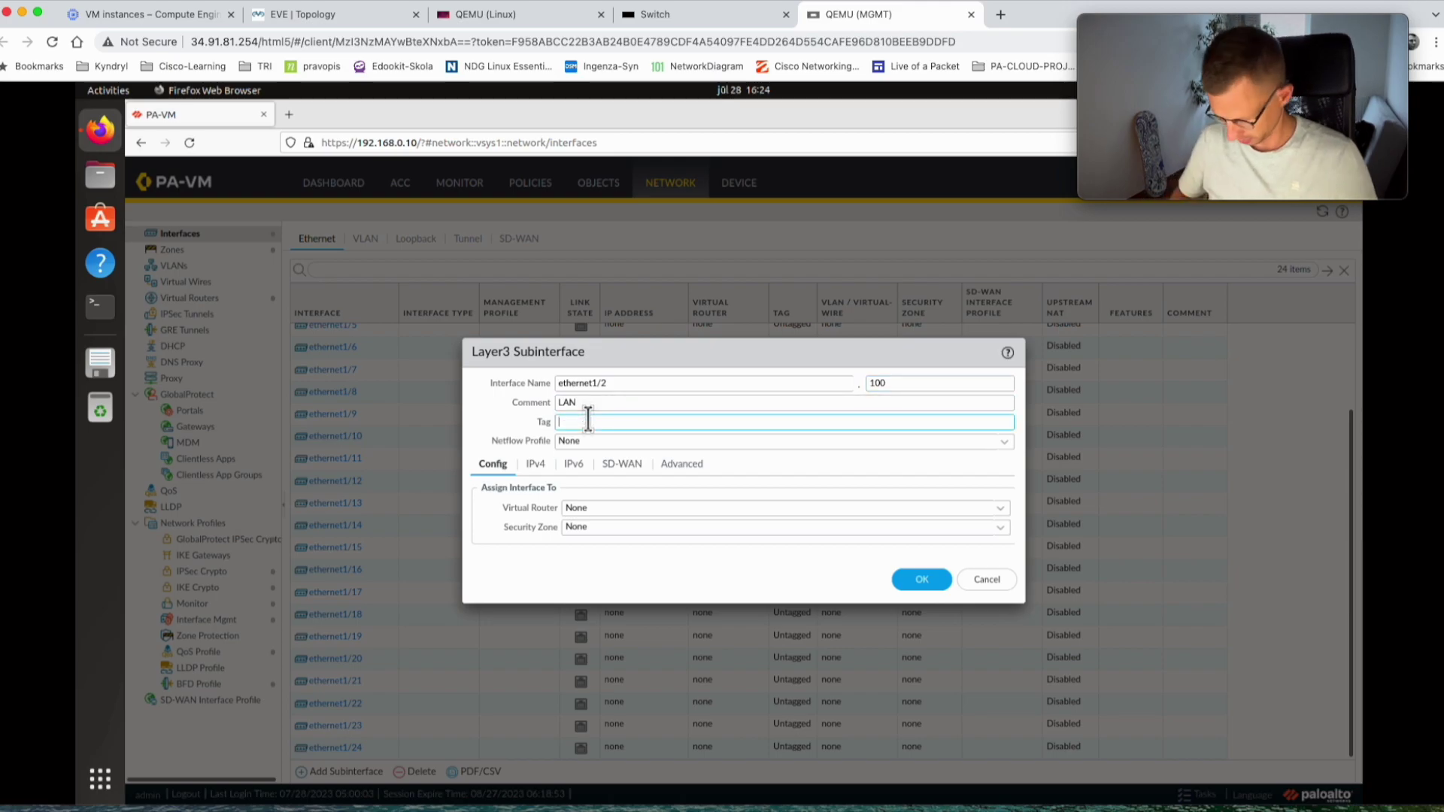
type("100")
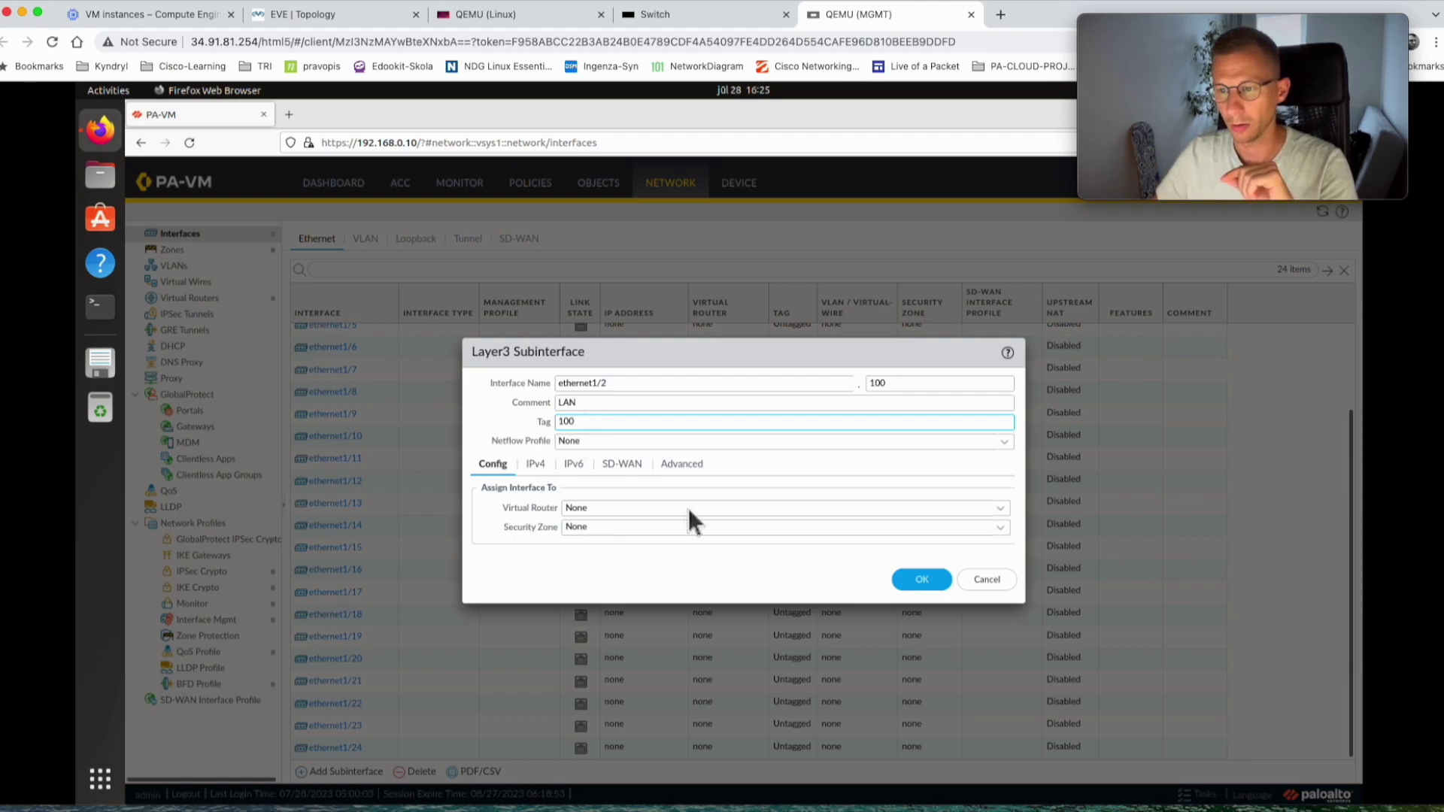
- Assign the subinterface to the default virtual router and the LAN security zone
left_click(1004, 510)
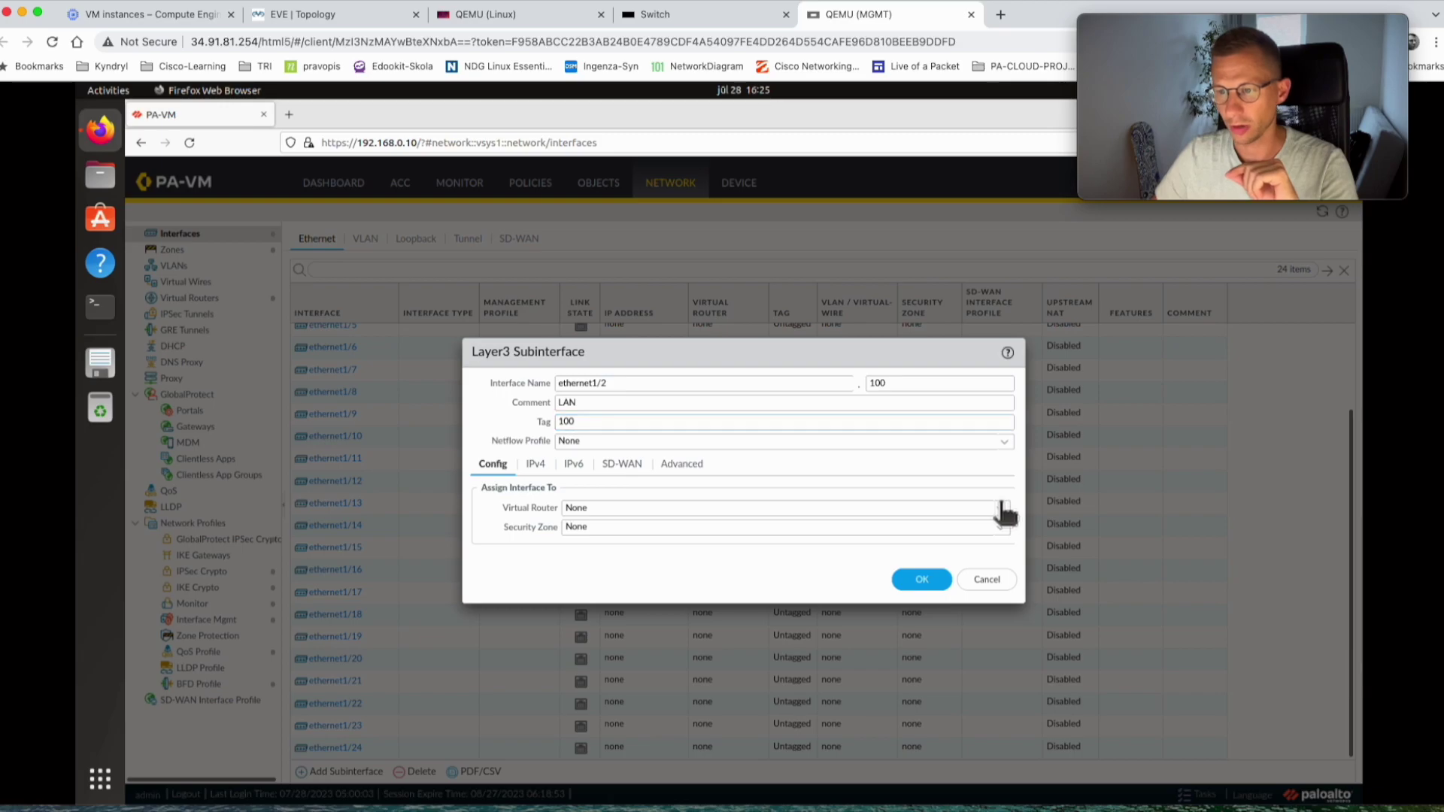
left_click(586, 543)
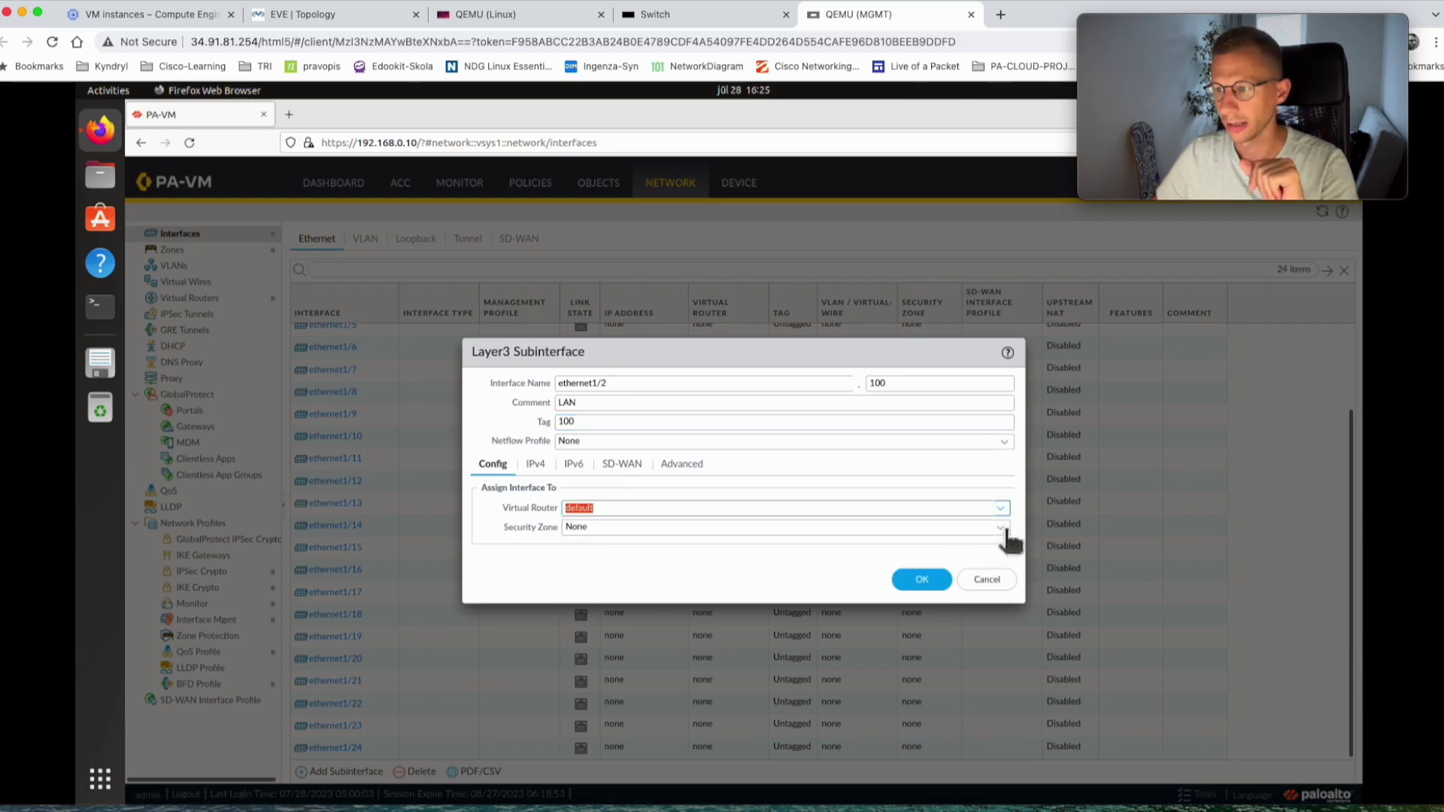
left_click(1001, 527)
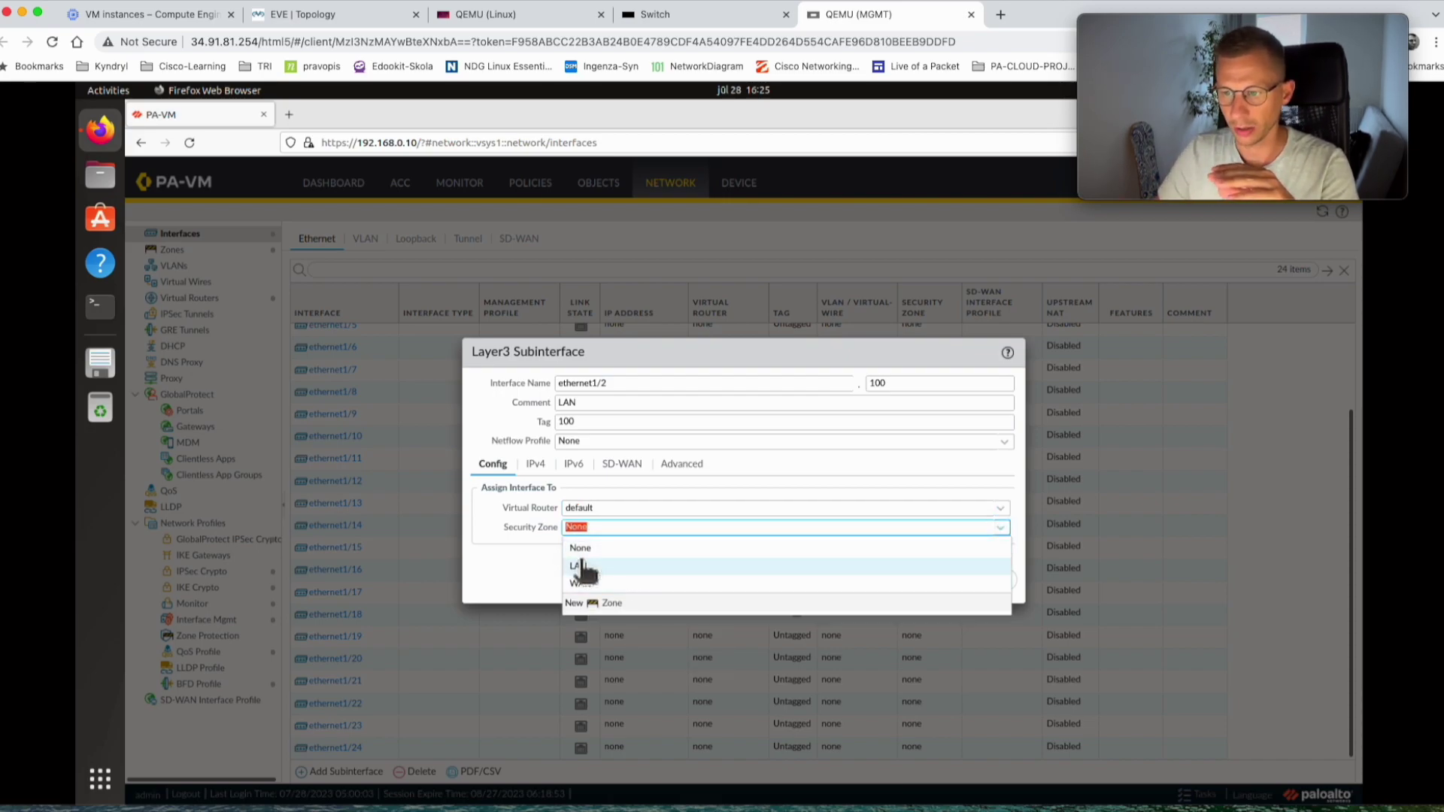
left_click(581, 565)
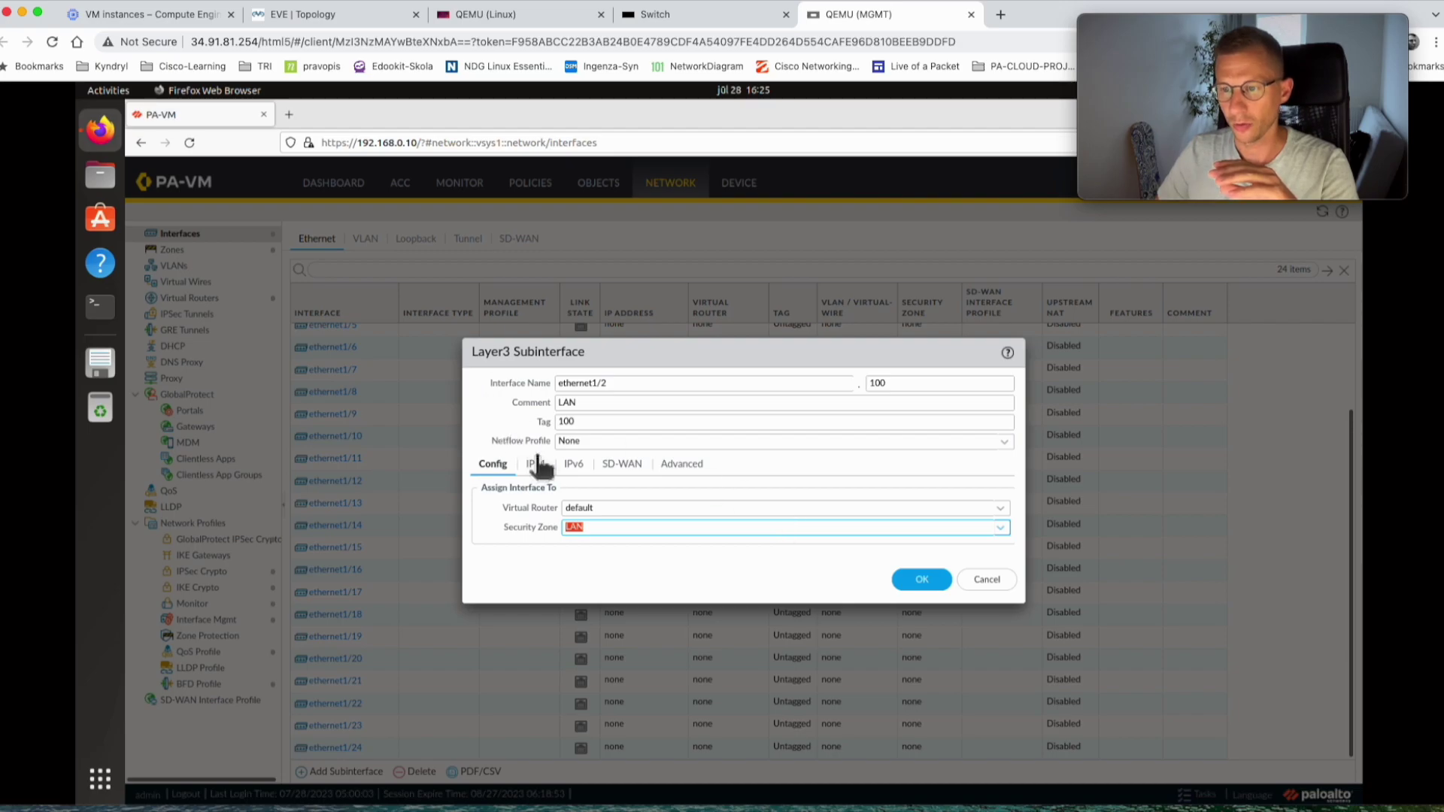
- Add the LAN_IP address object as the subinterface's IPv4 address
left_click(533, 470)
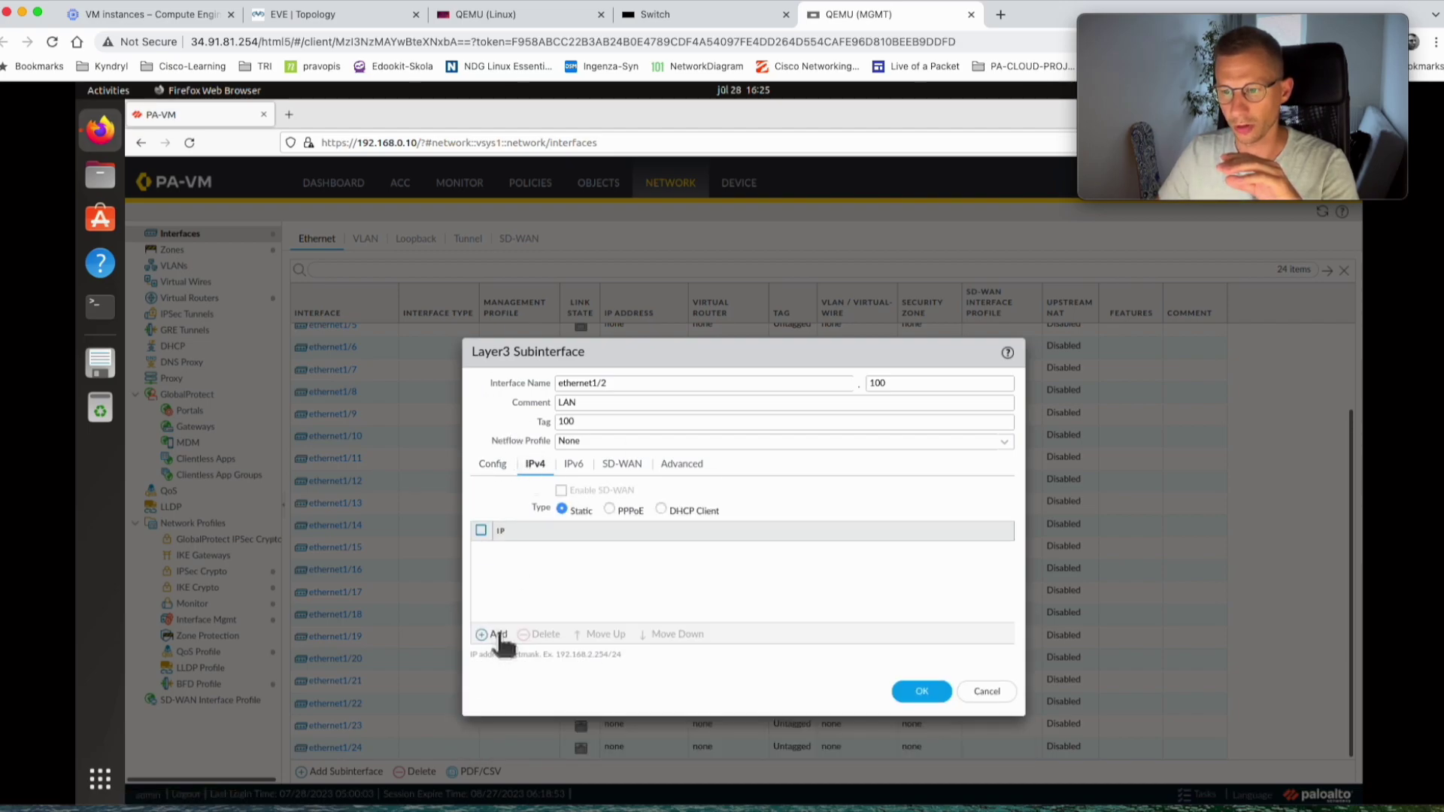
left_click(498, 635)
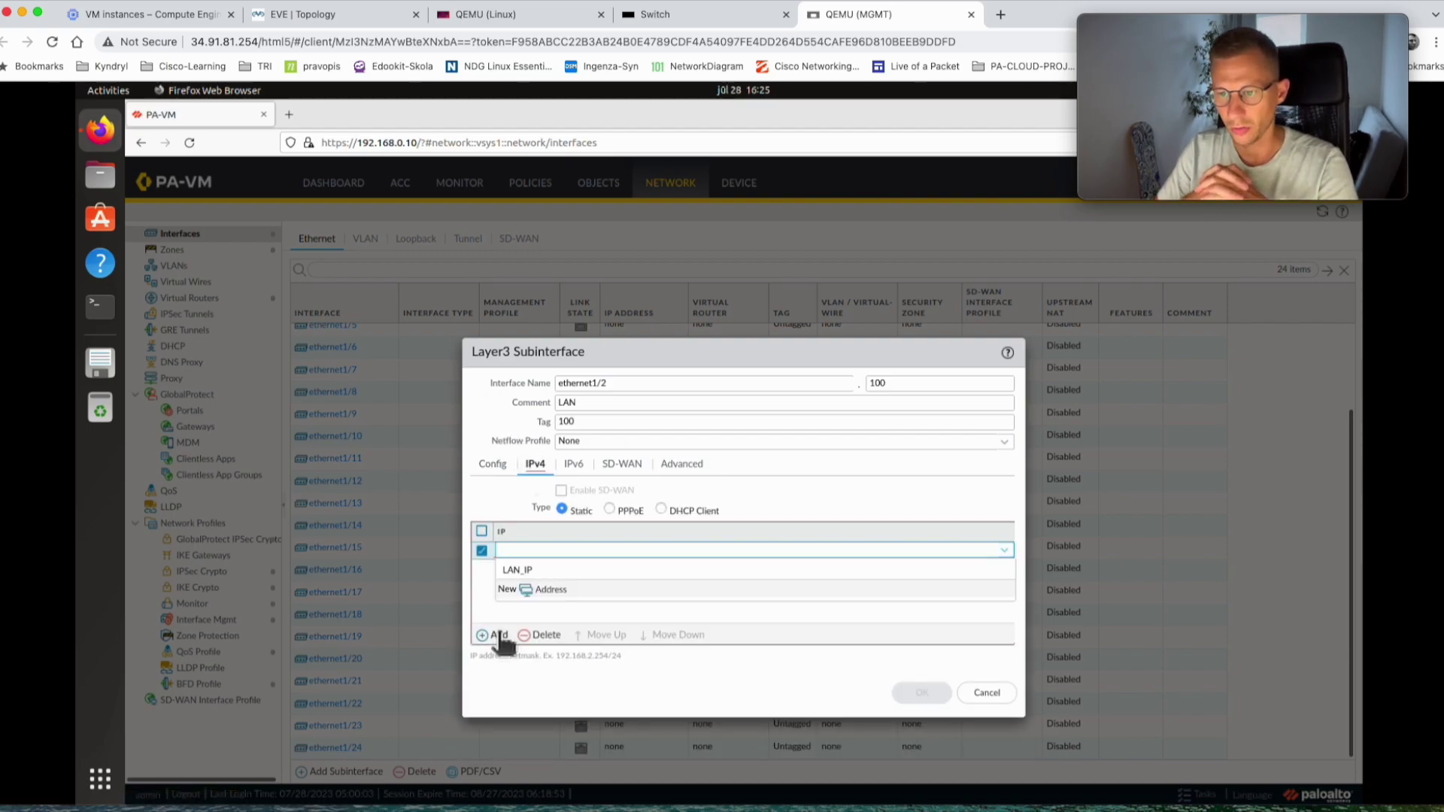
left_click(519, 570)
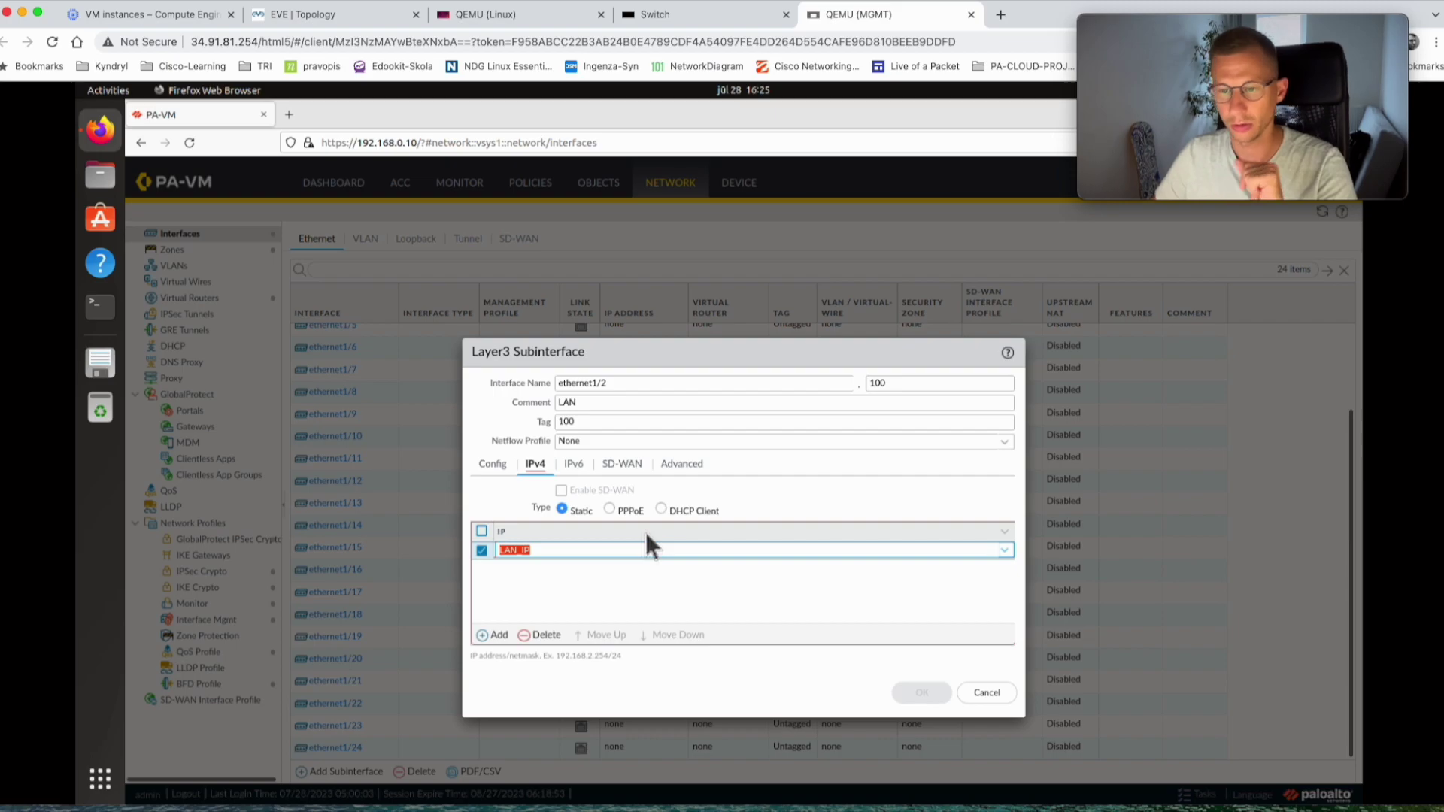
- Set the management profile to PING under Advanced and save the subinterface
left_click(679, 467)
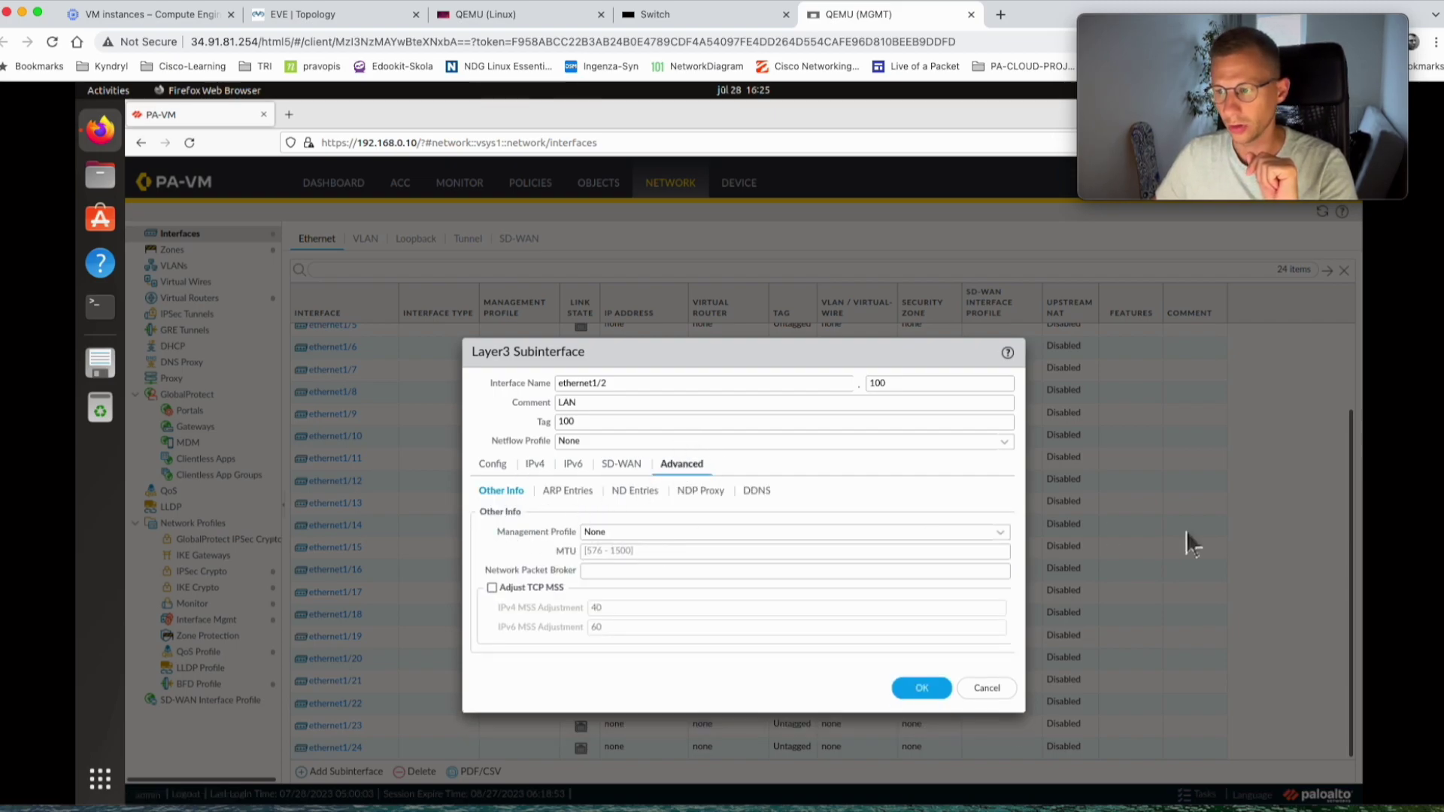
left_click(1006, 533)
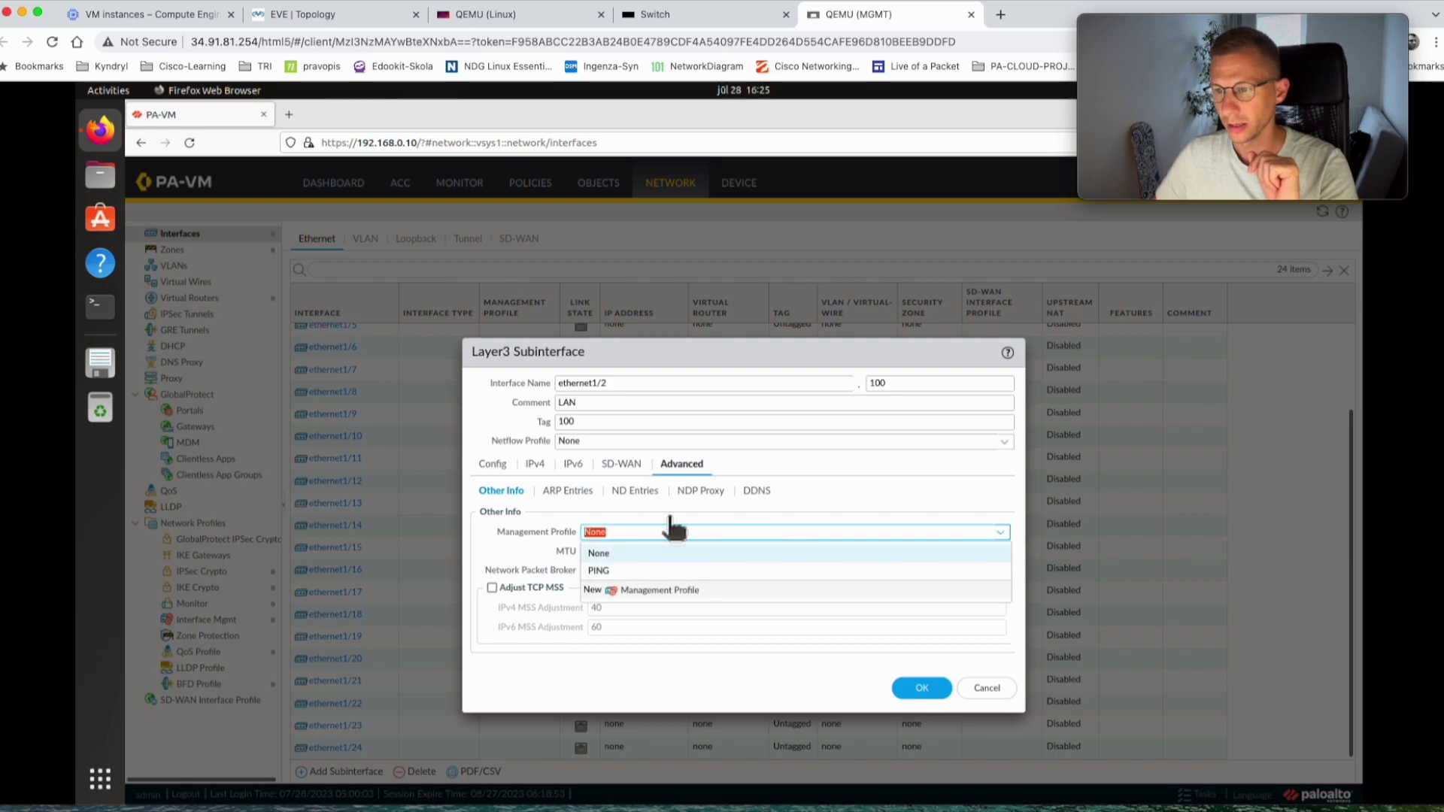
left_click(611, 572)
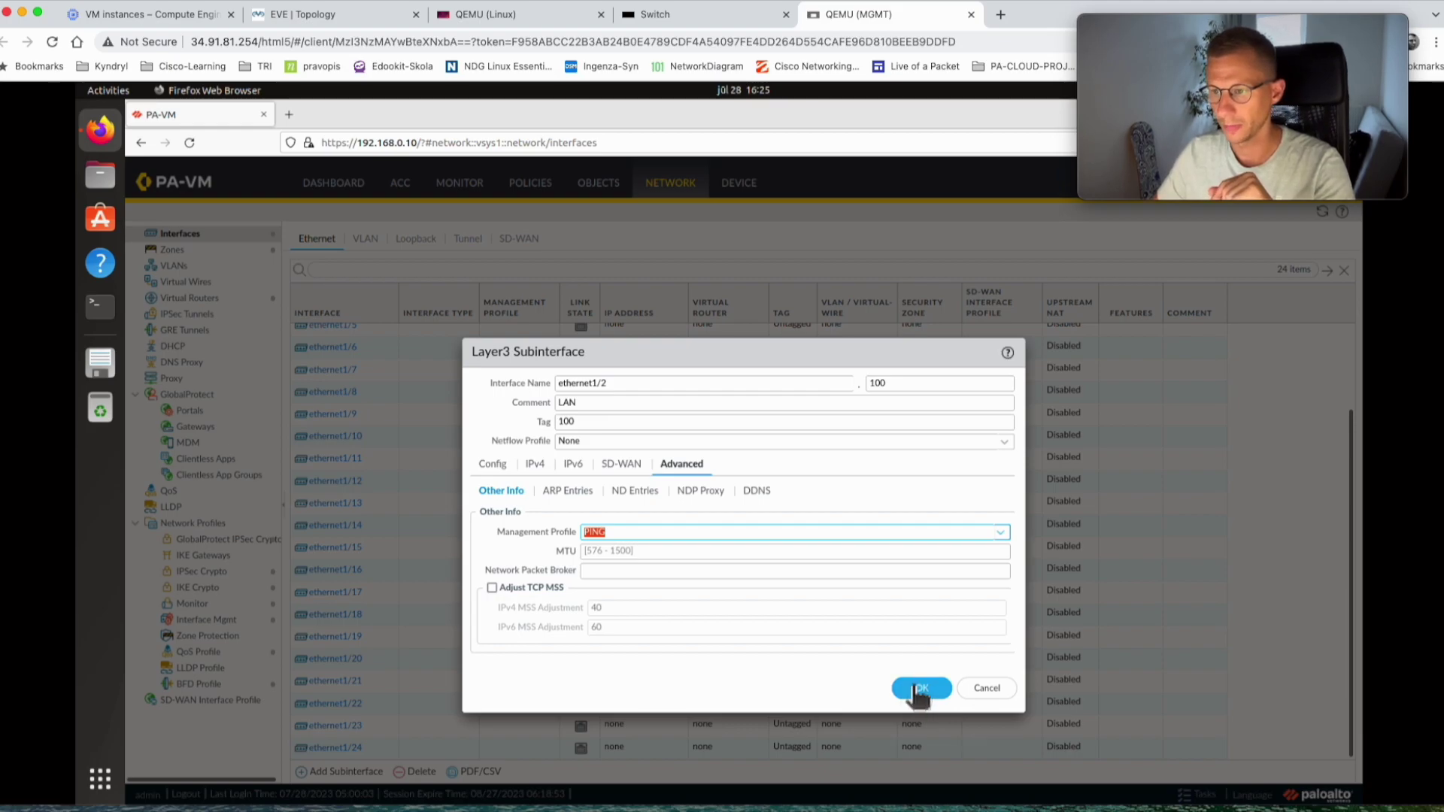
left_click(922, 689)
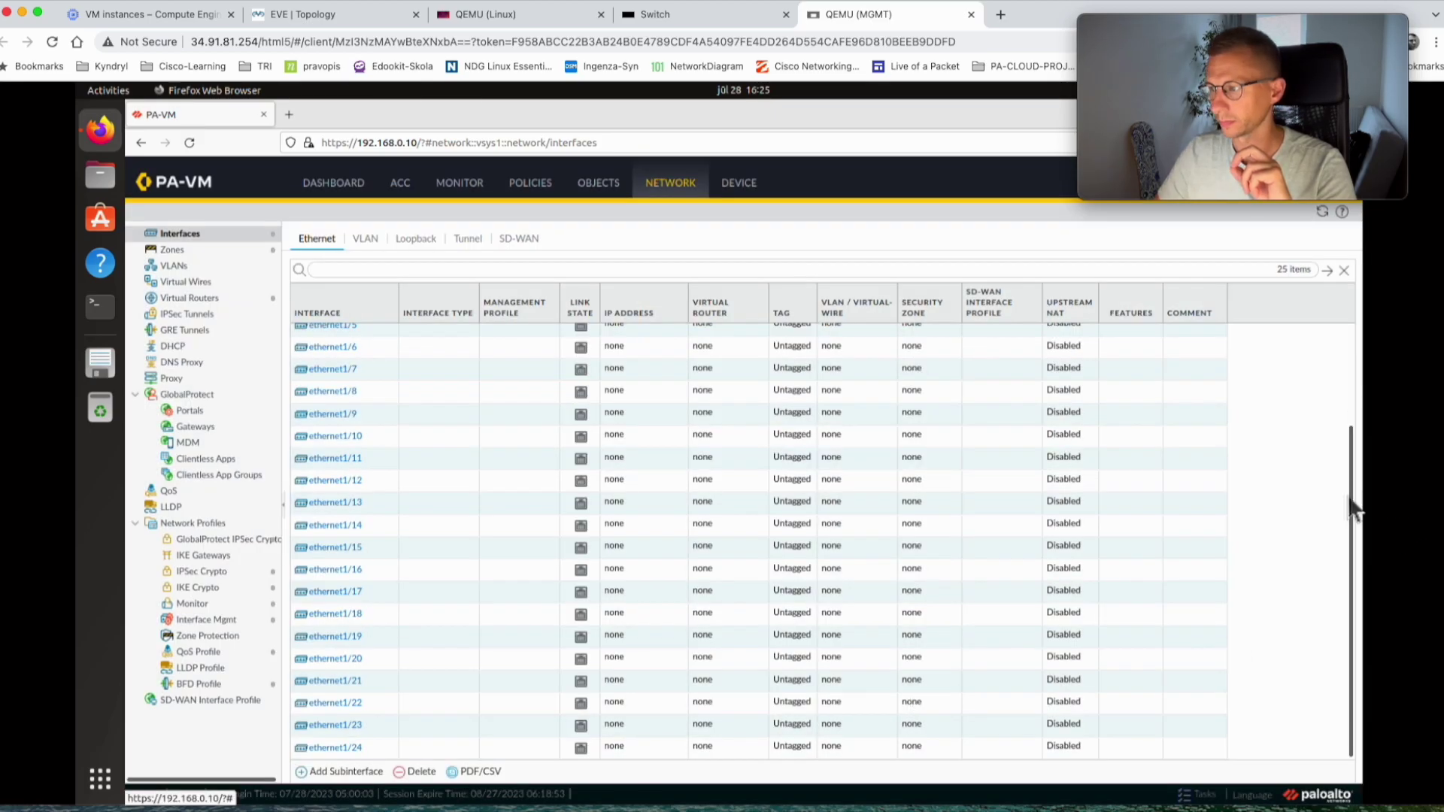
- Review the ethernet1/2.100 row: Layer3, LAN_IP 10.10.10.1/24, tag 100, zone LAN, profile PING
left_click_drag(1361, 502, 1357, 353)
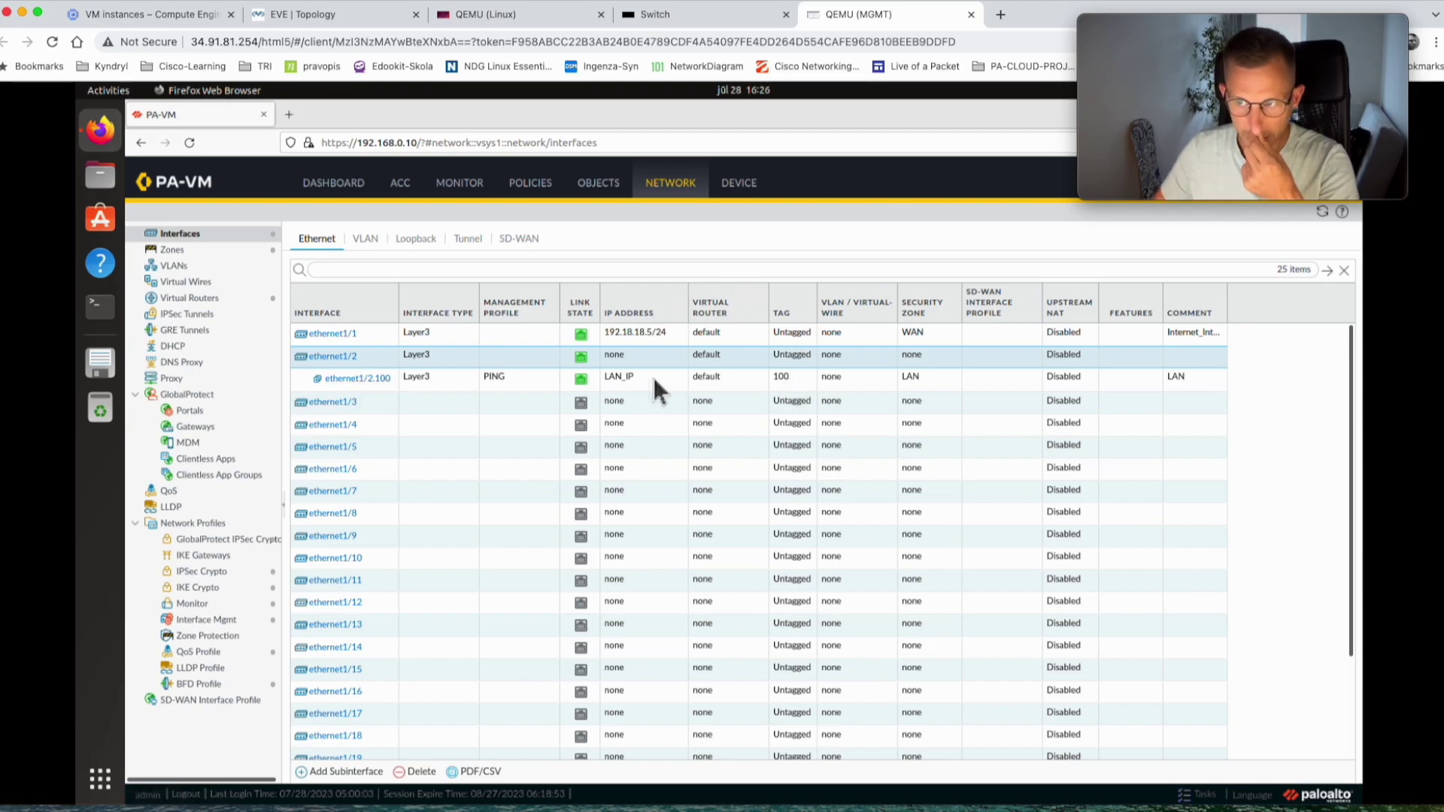
mouse_move(674, 373)
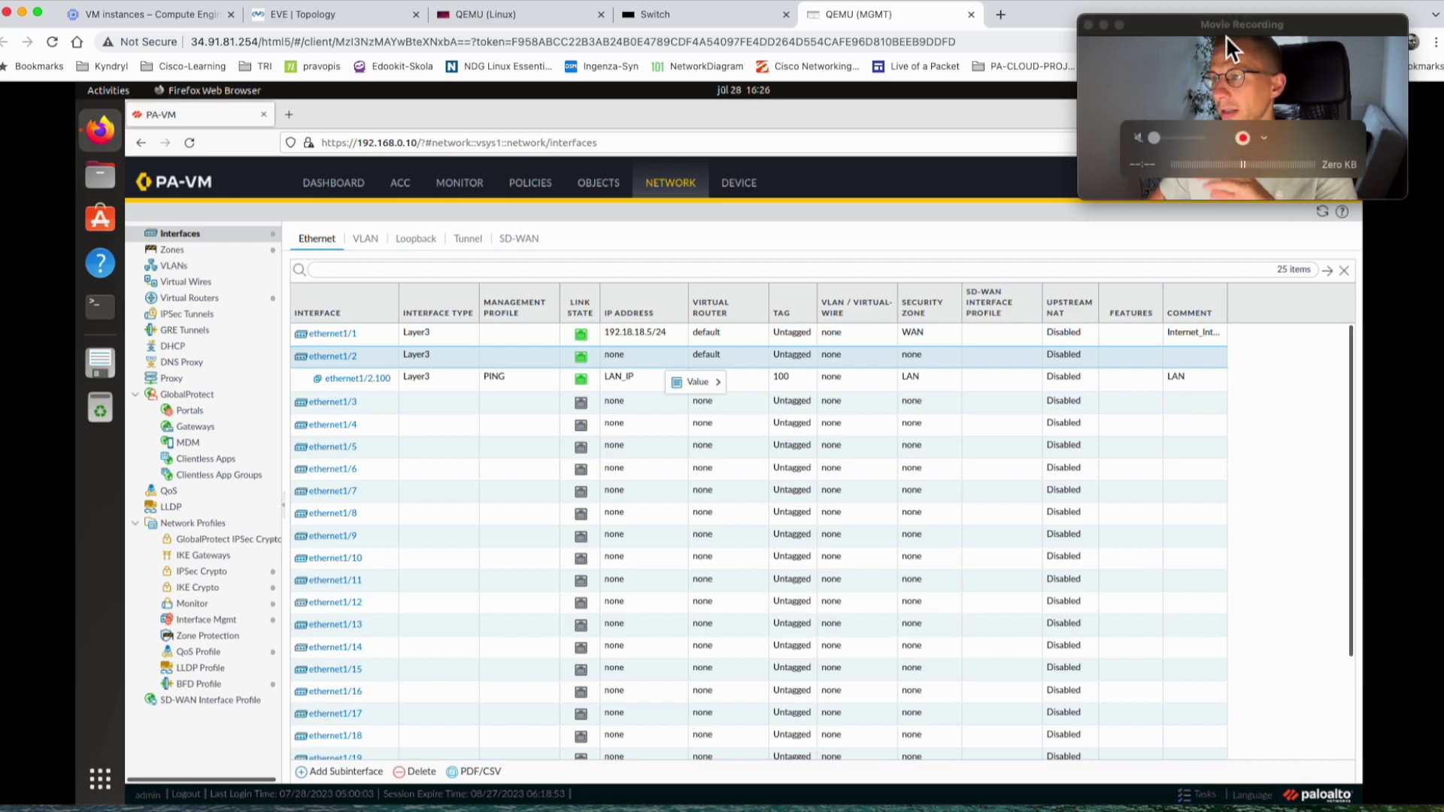
left_click_drag(1228, 29, 972, 16)
- Commit all pending changes to the PA-VM and close the commit status window when done
left_click(1211, 186)
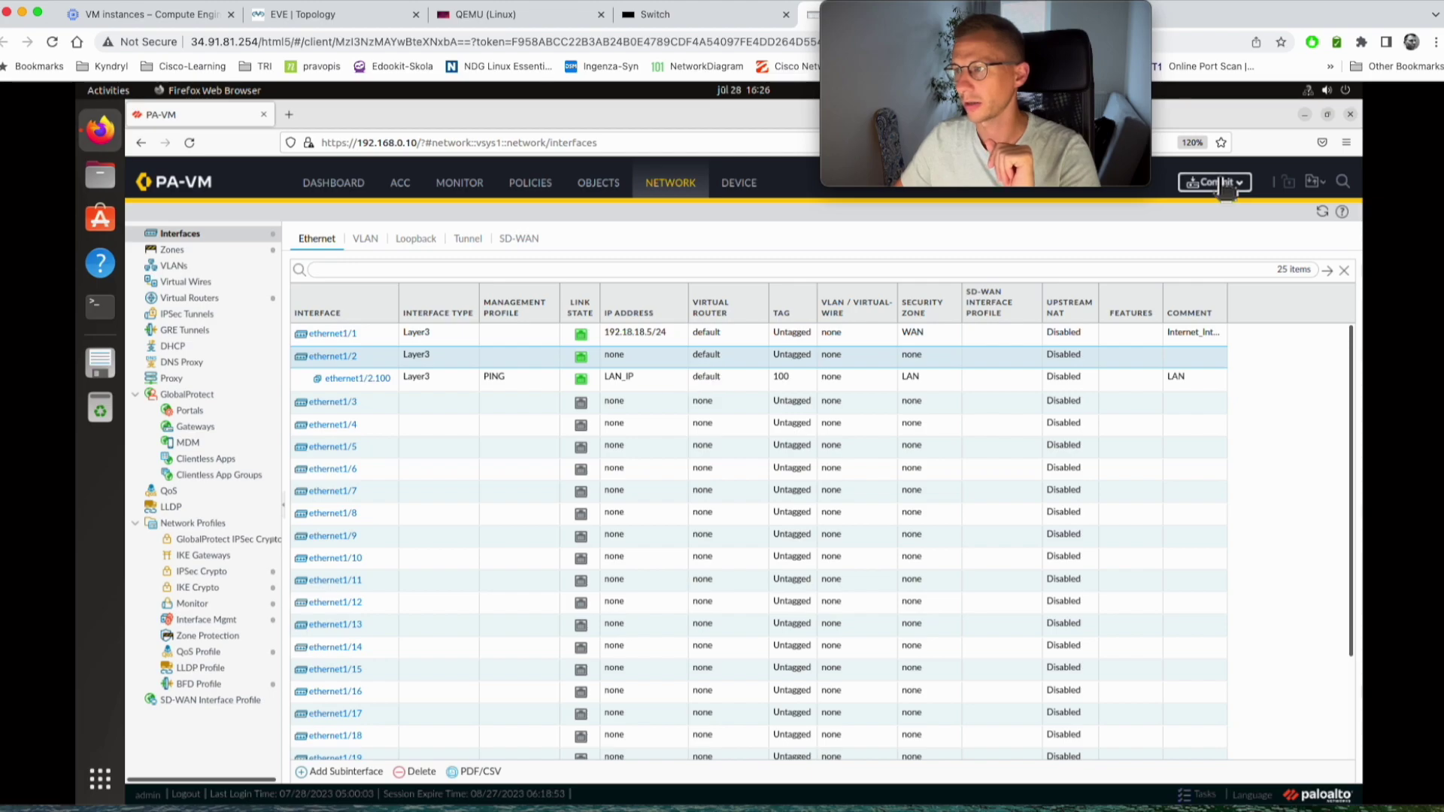
left_click(1213, 188)
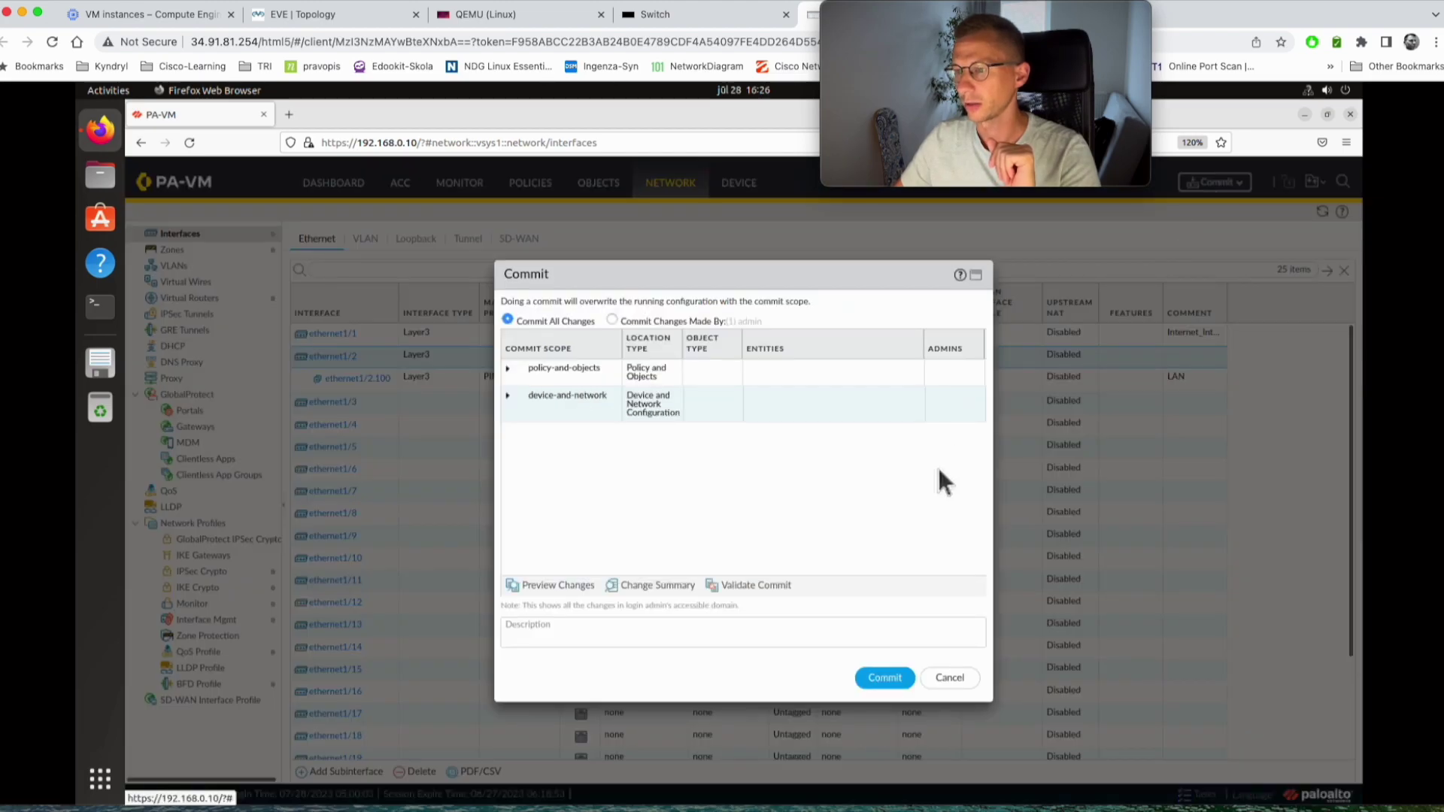
left_click(885, 679)
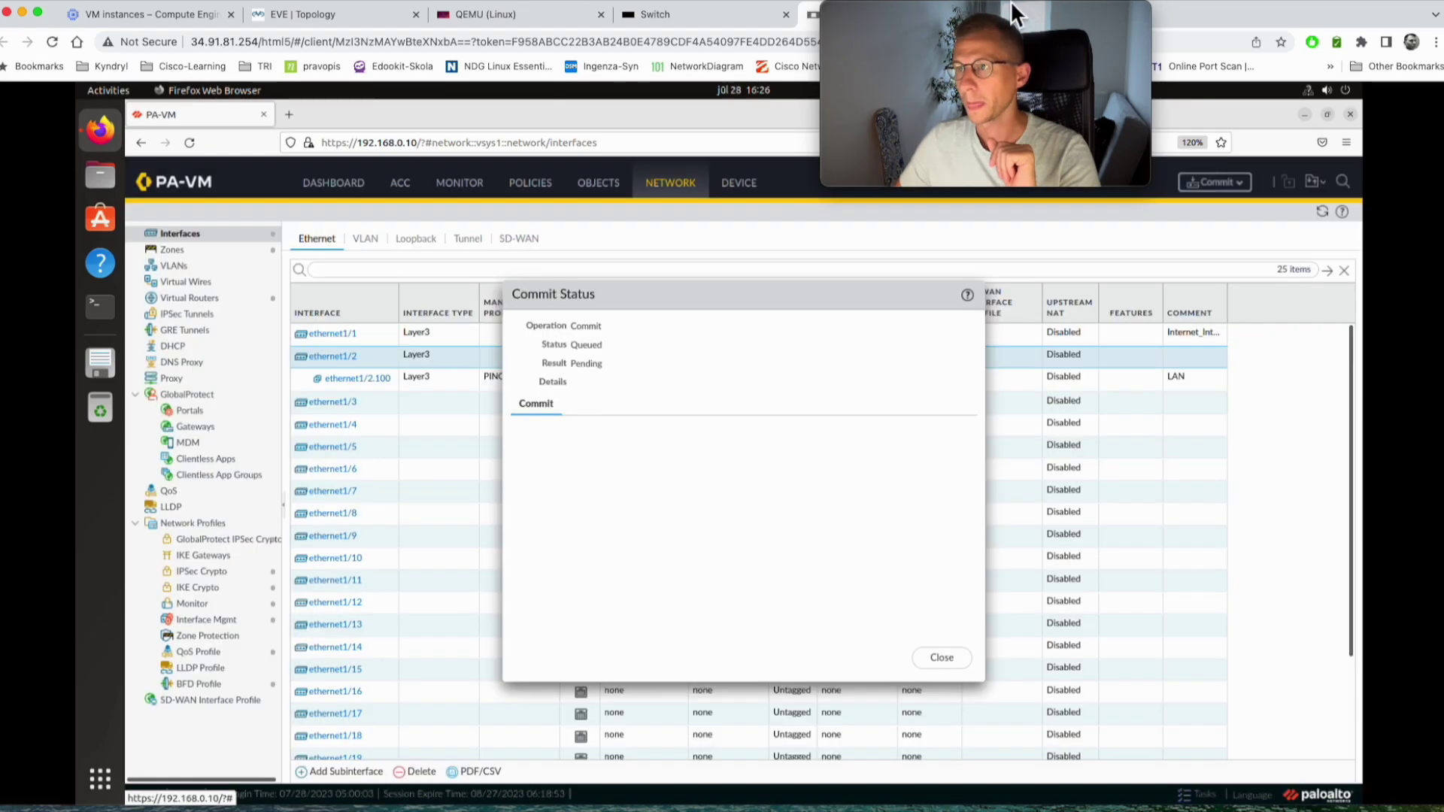
left_click_drag(1010, 2, 1206, 12)
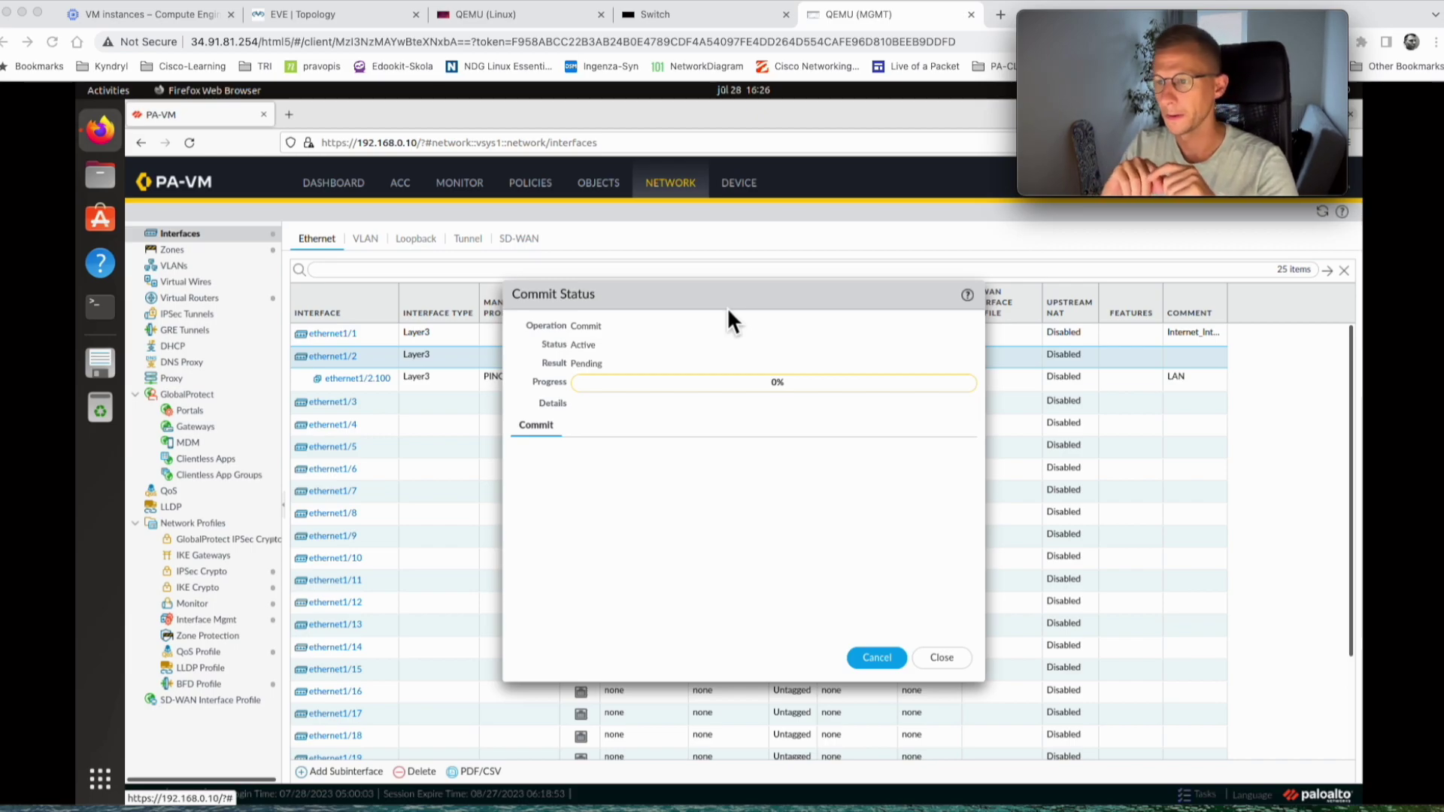
left_click(942, 657)
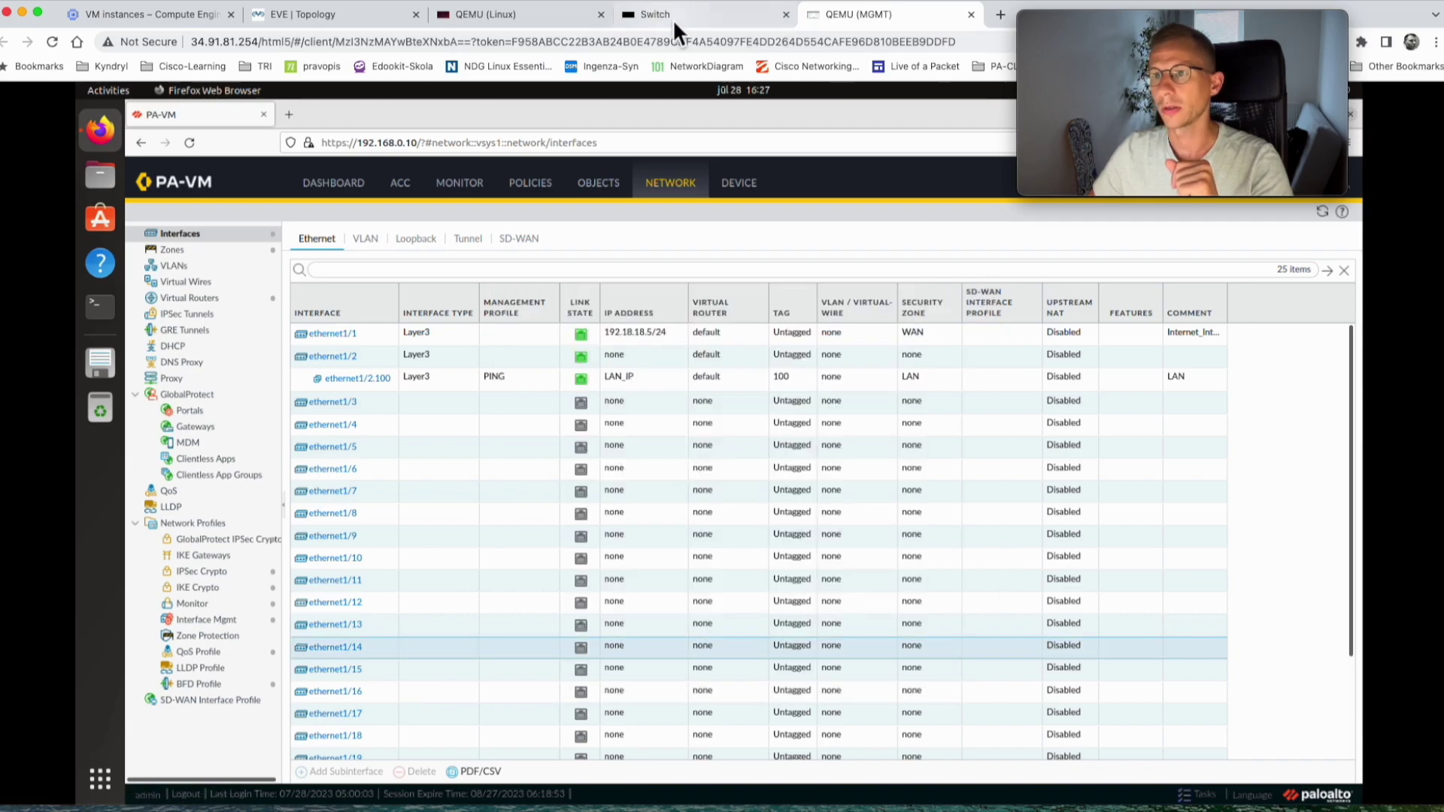
- On the Linux host console, unlock the Ubuntu session with the account password and launch Firefox
left_click(511, 14)
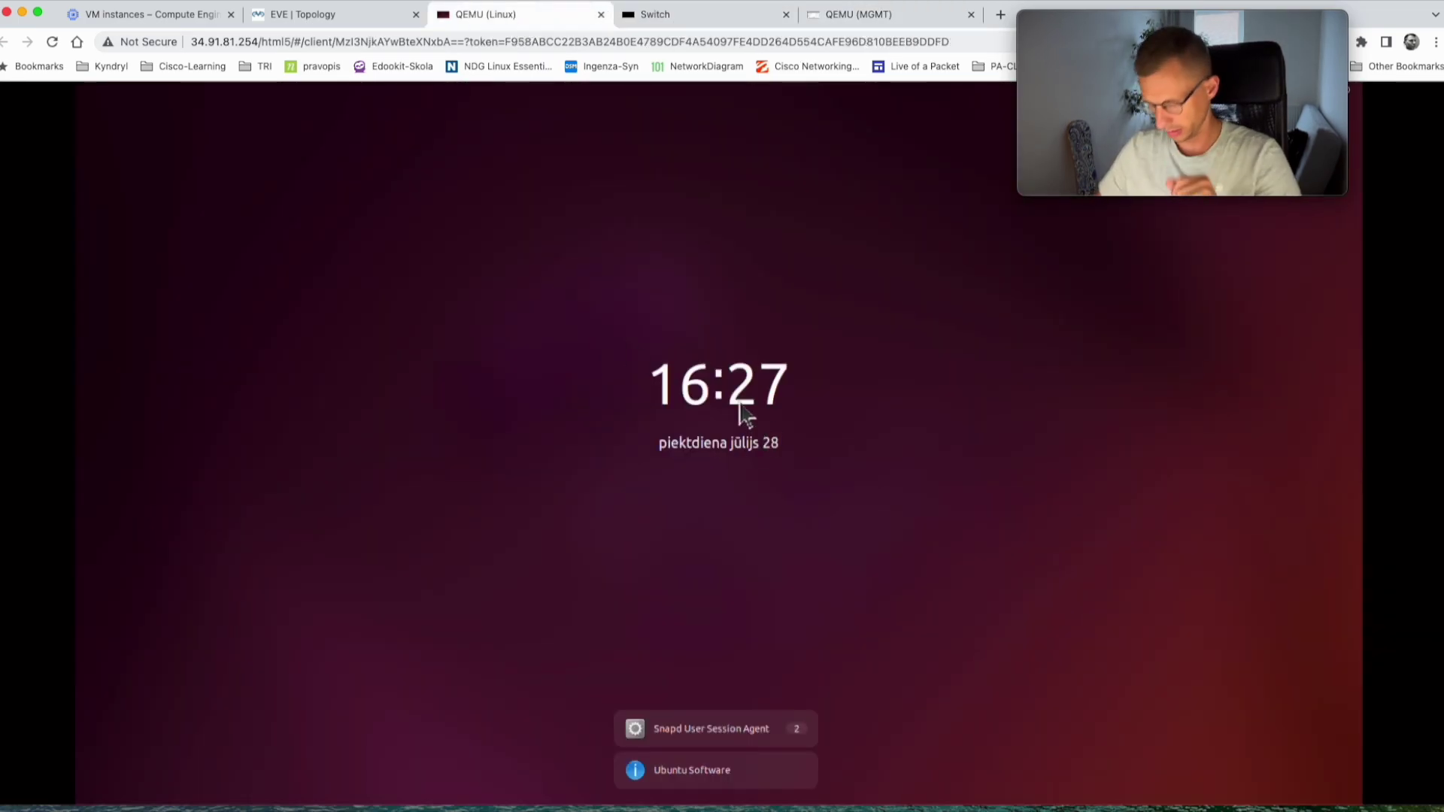
left_click(743, 415)
type("********")
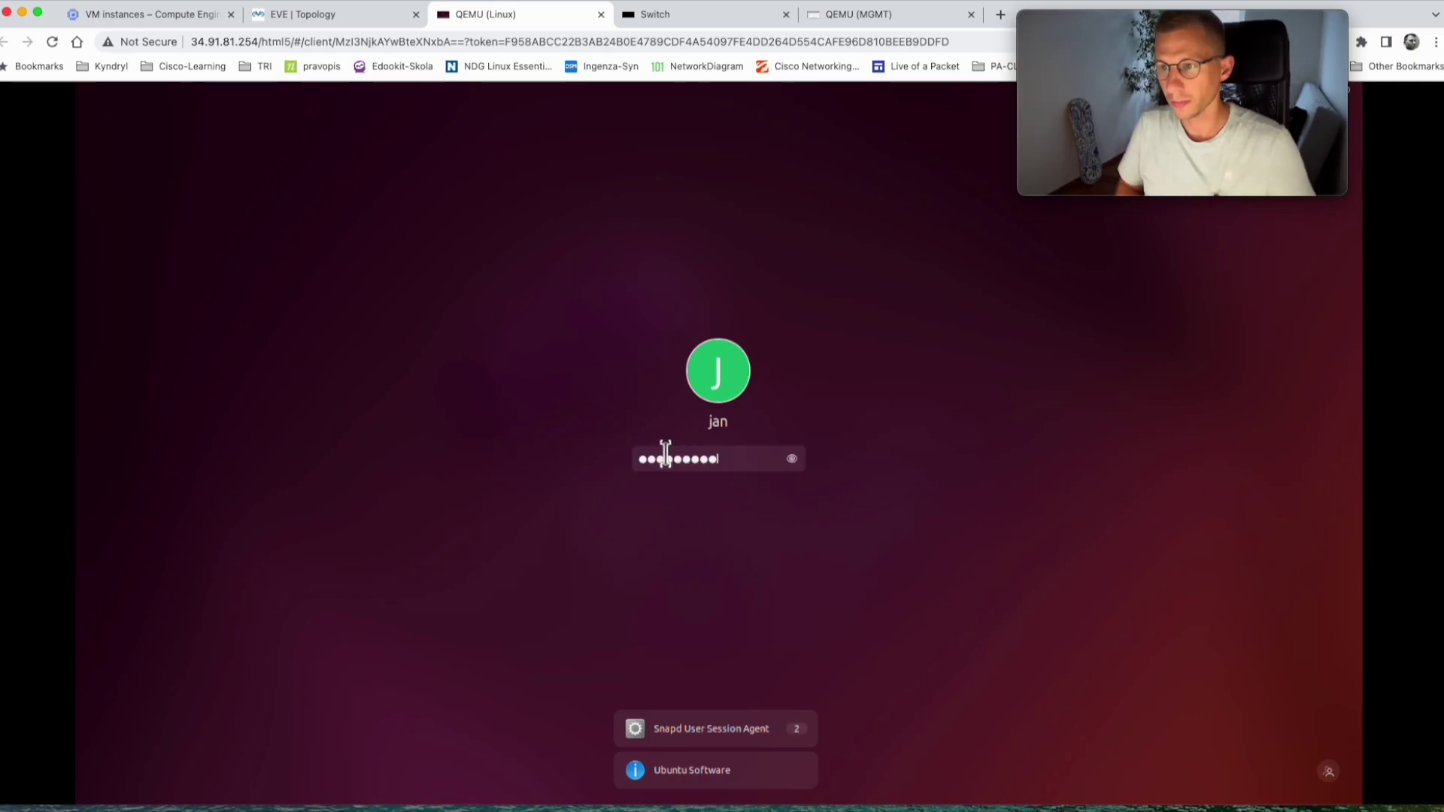
key("Return")
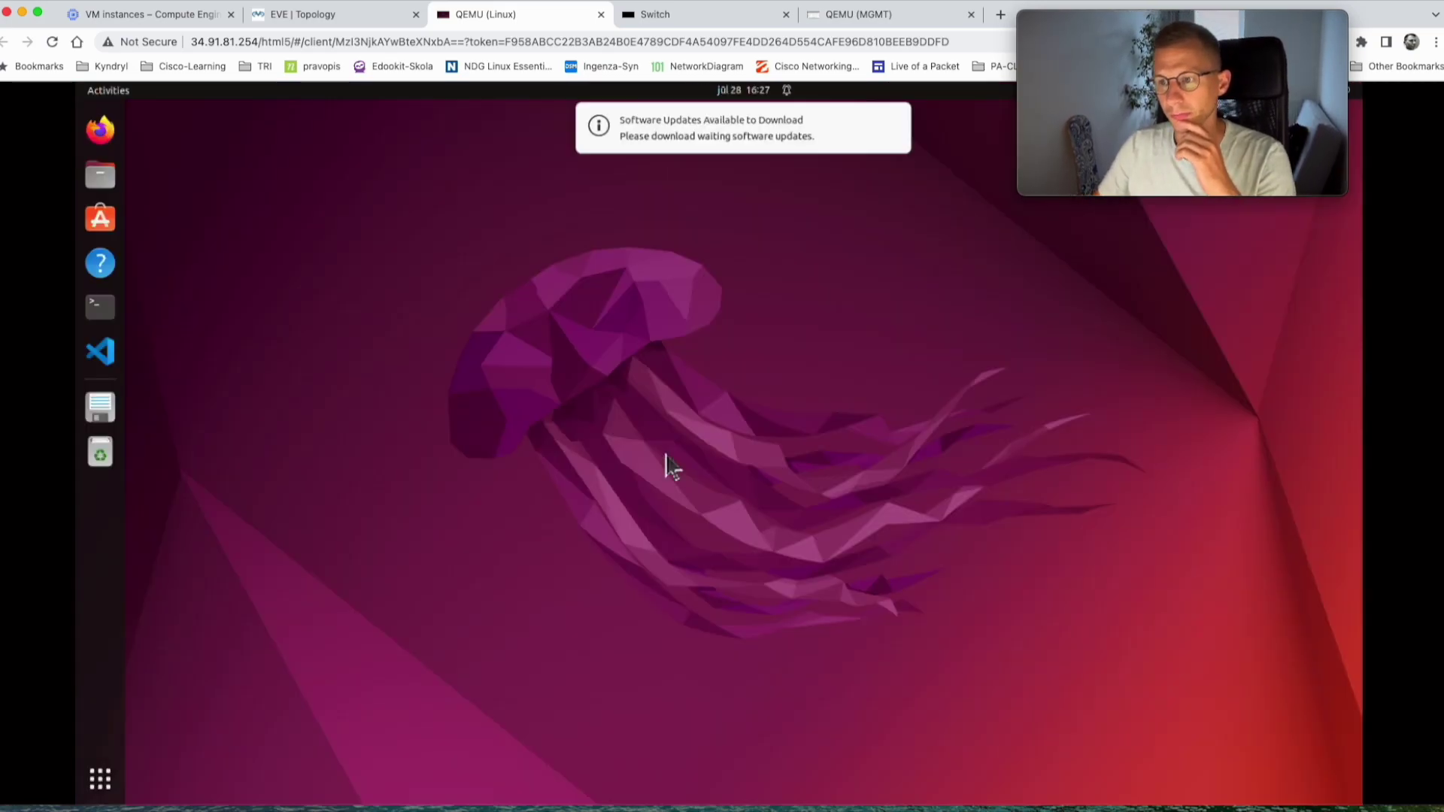
left_click(96, 135)
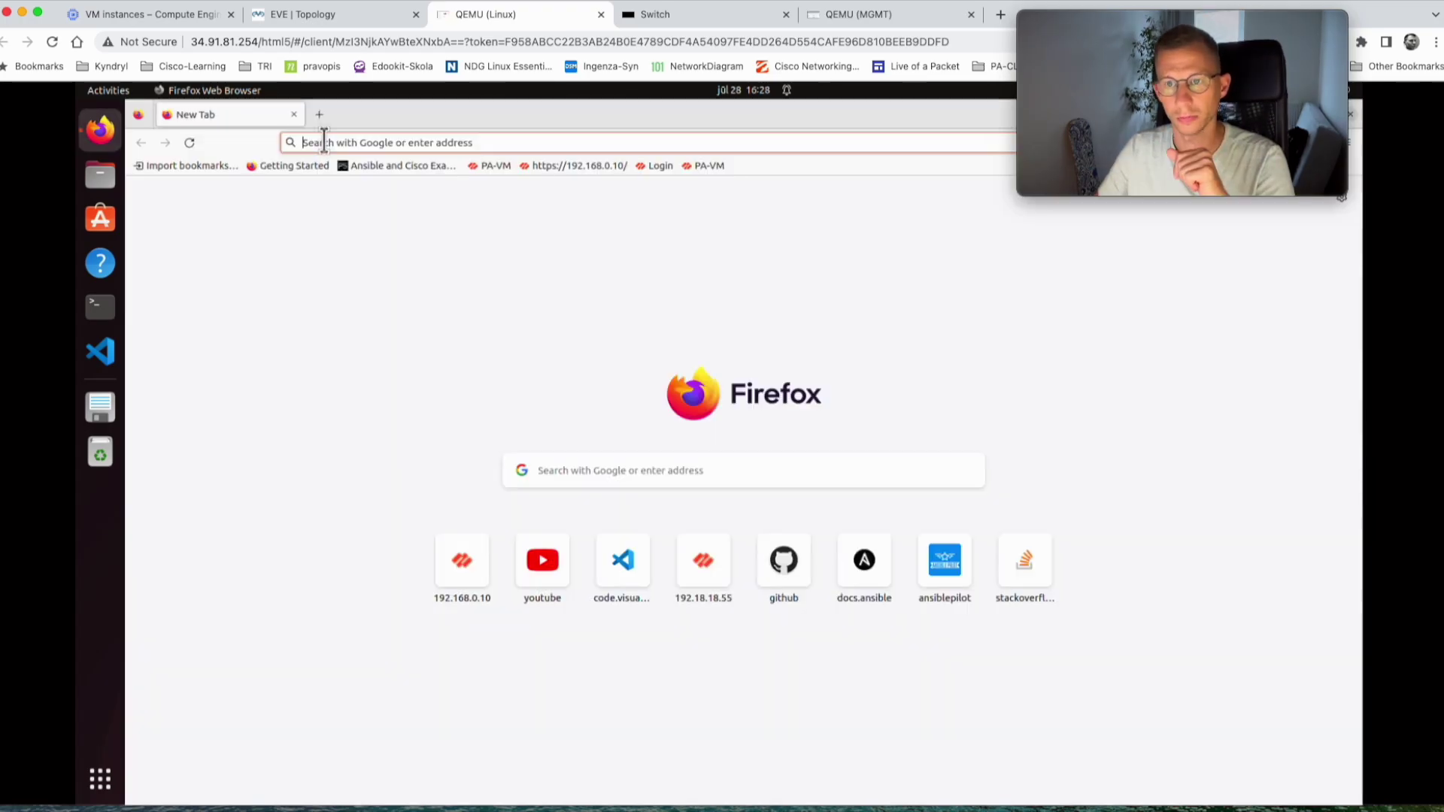
- Search Google for 'bbc sport' and open the BBC Sport homepage at bbc.co.uk/sport
left_click(324, 142)
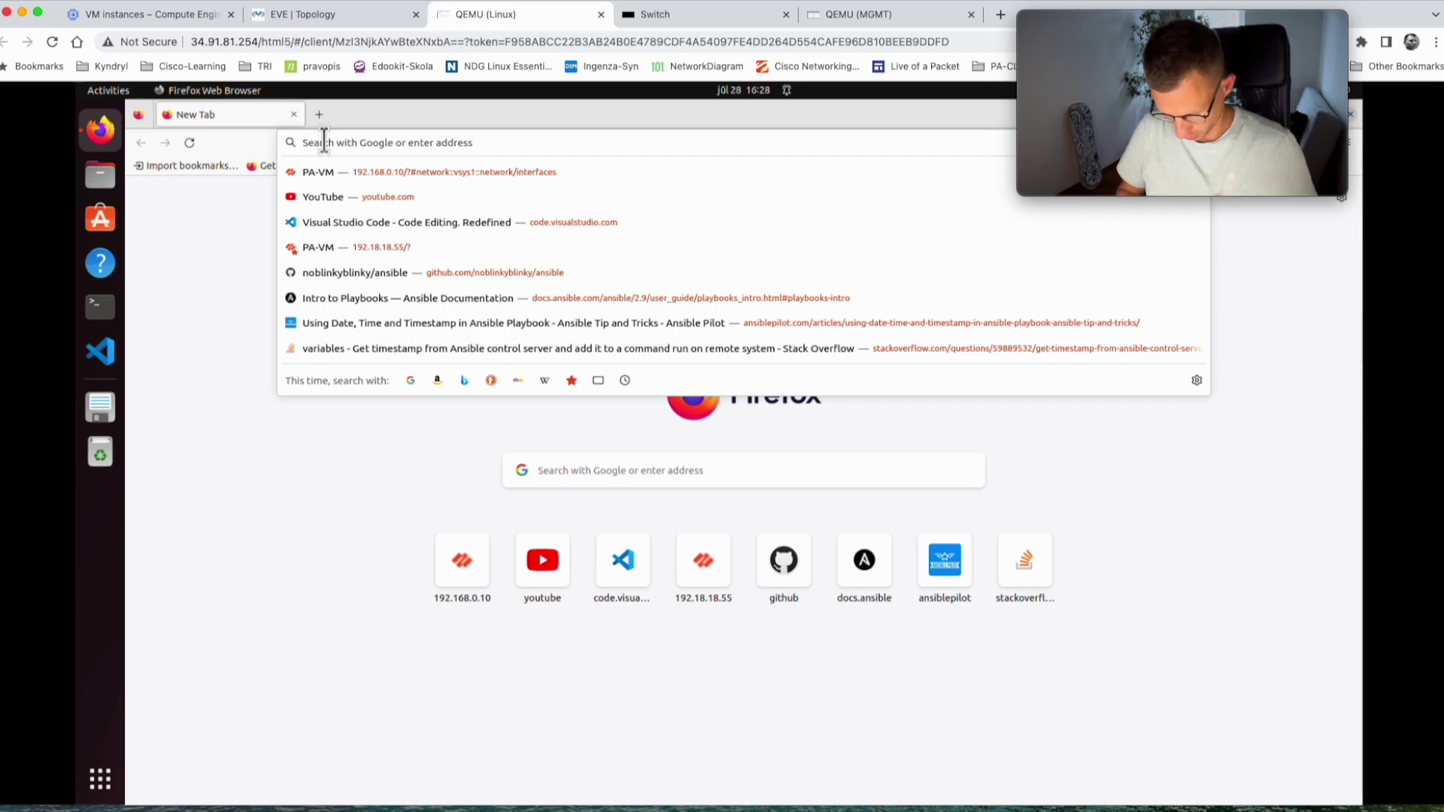
type("bbc sport")
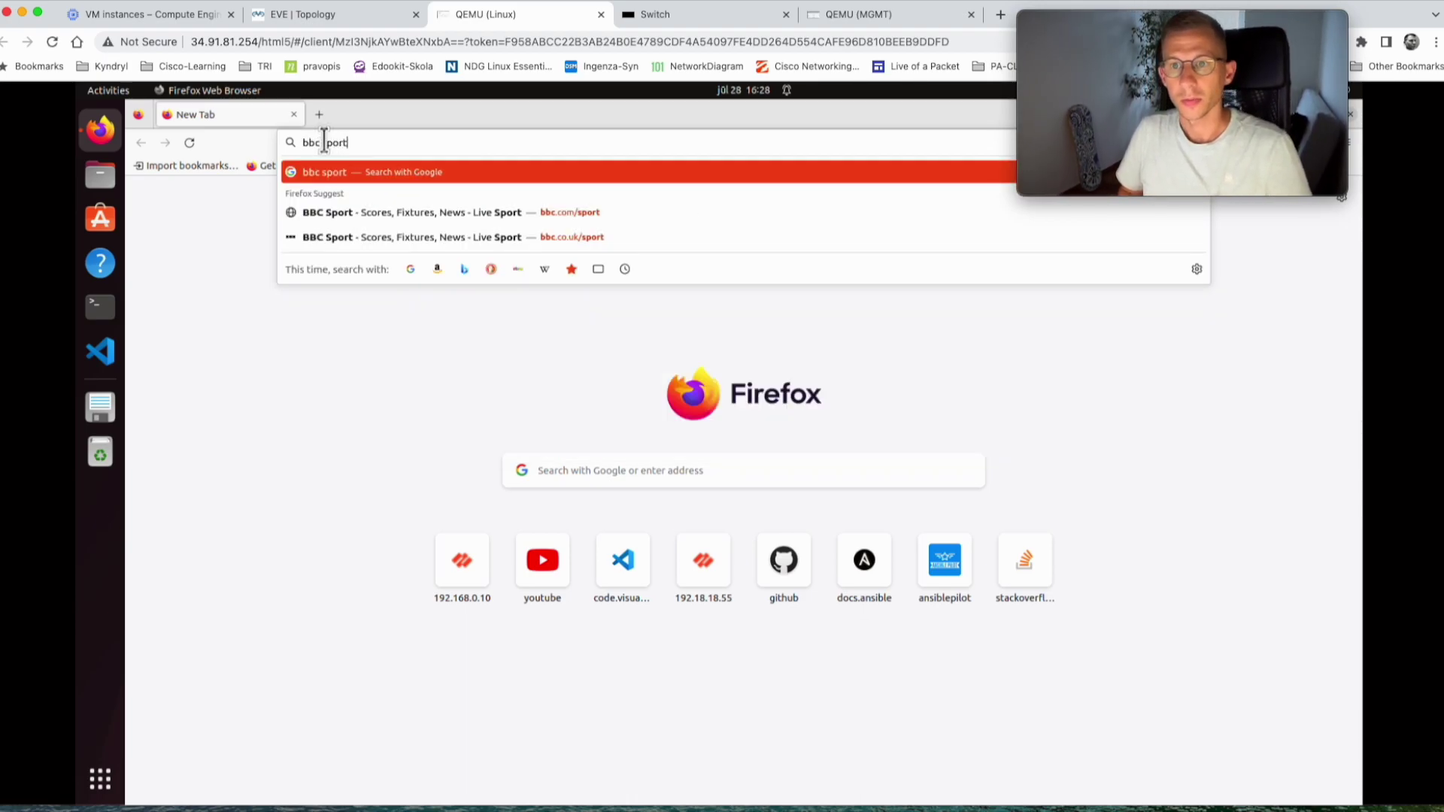
key("Return")
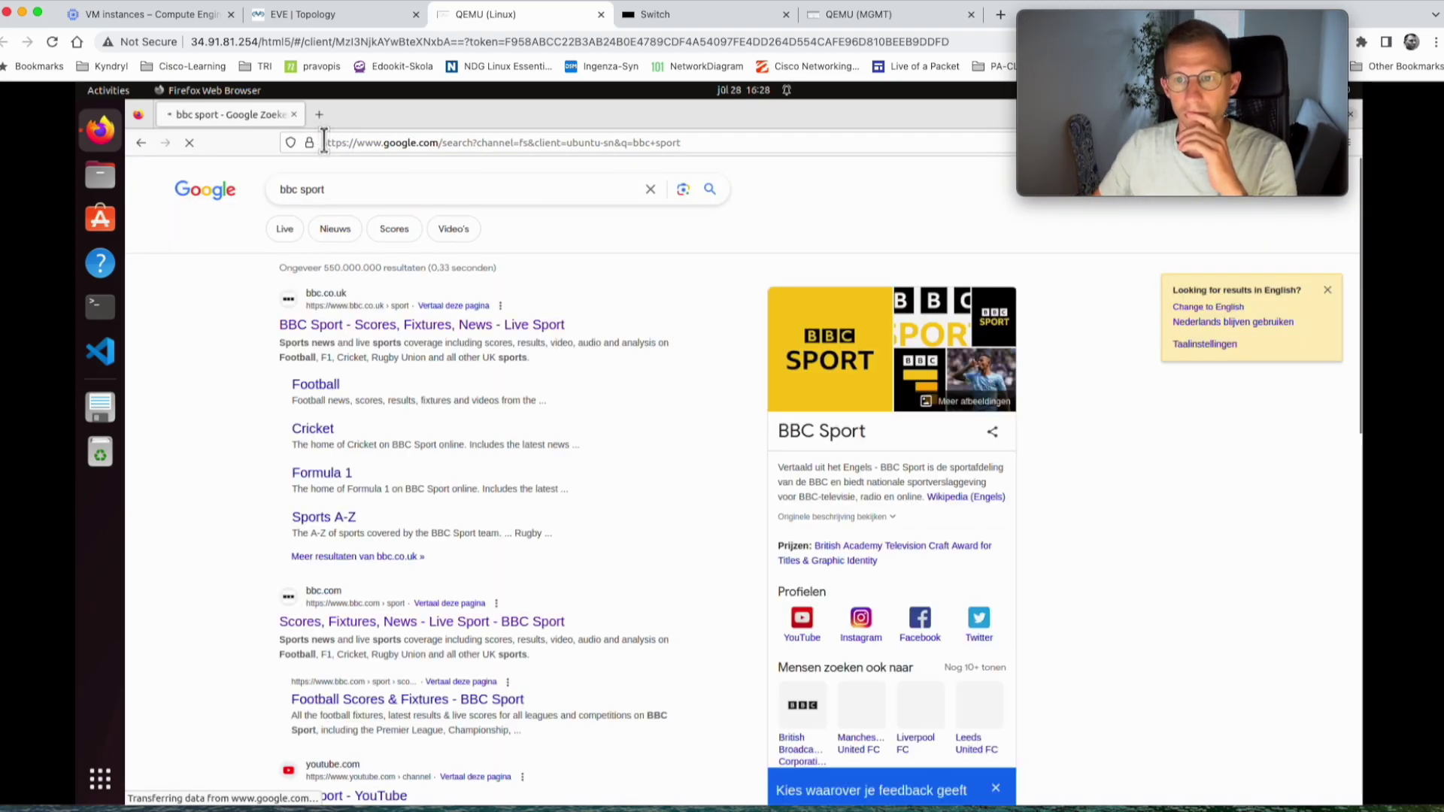
left_click(357, 328)
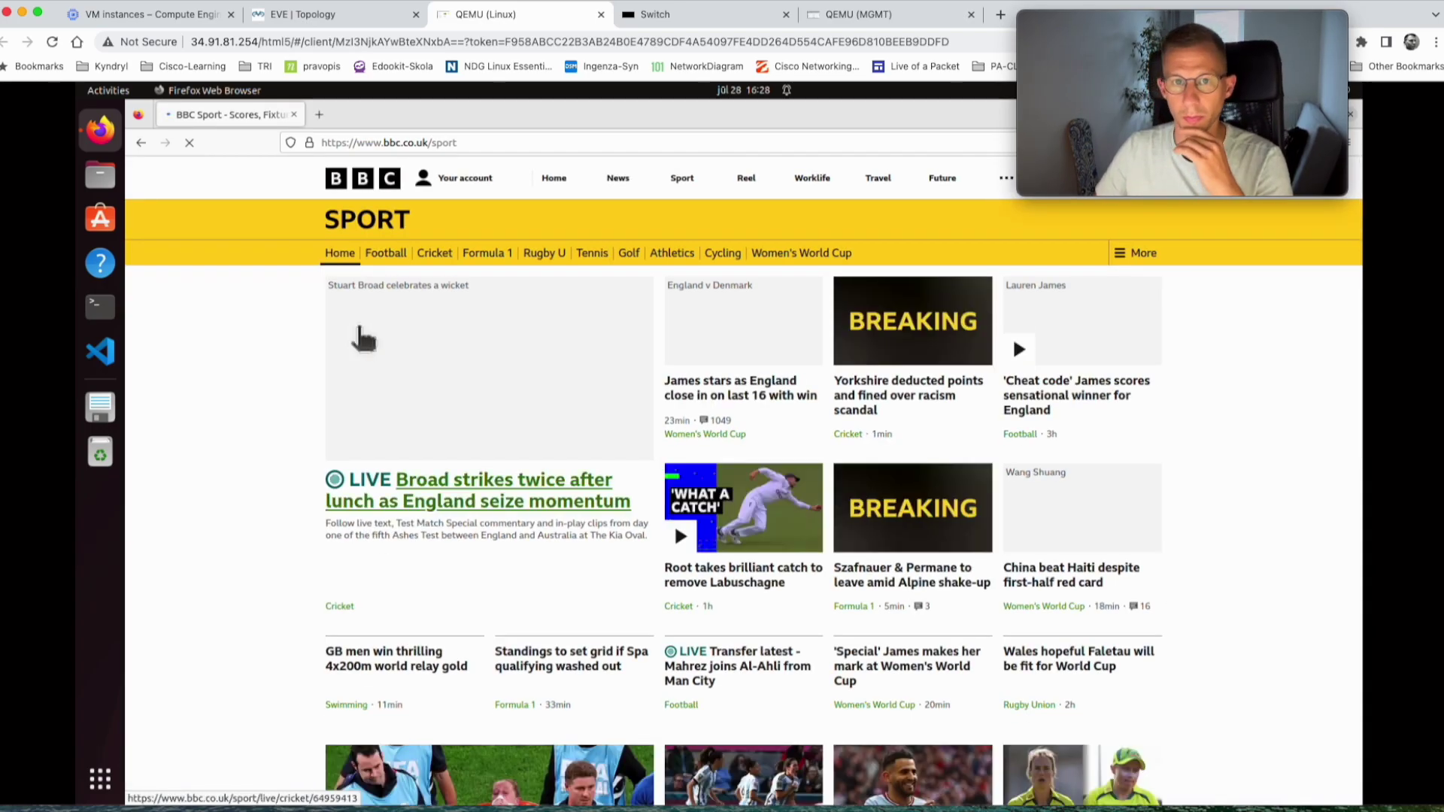
- Switch back to the MGMT console showing ethernet1/2.100 in zone LAN
left_click(866, 15)
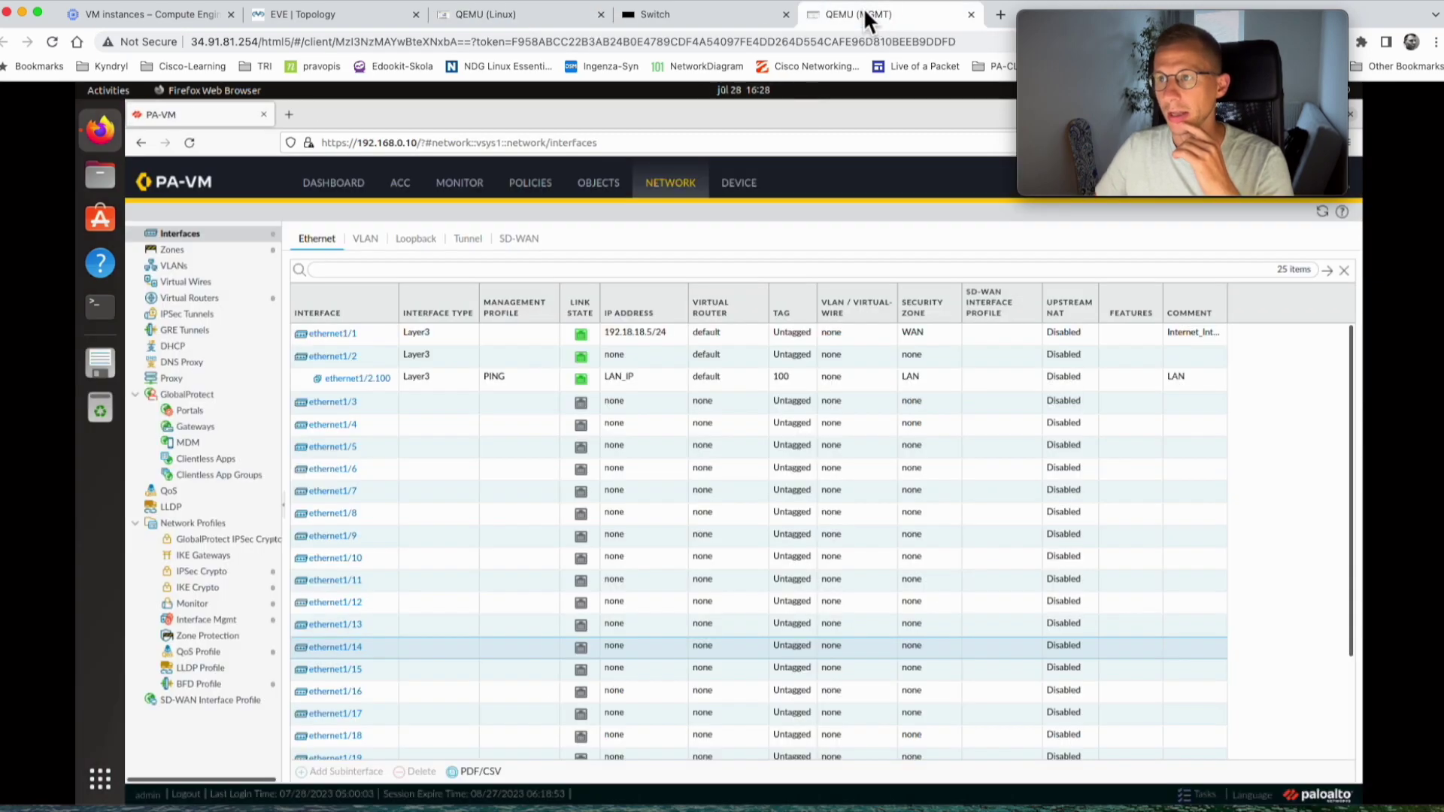